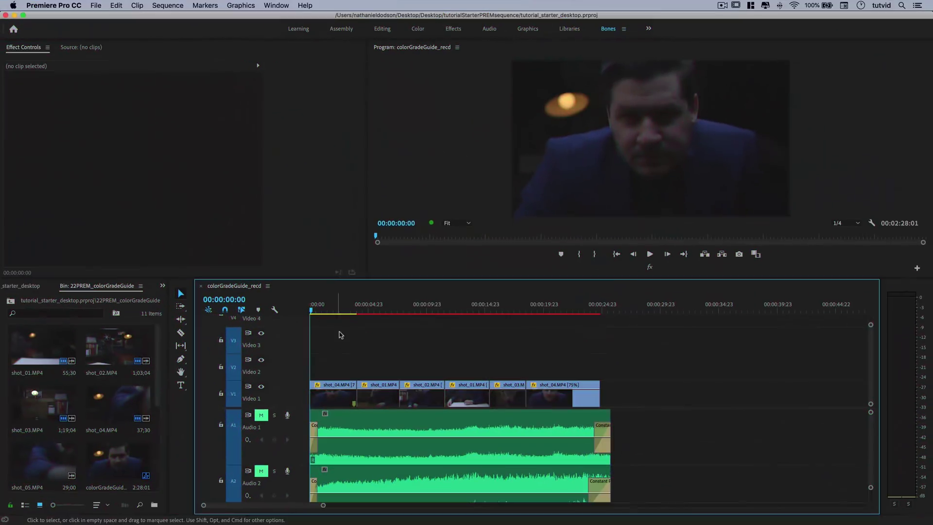
Step: Scrub and play through the opening seconds of the colorGradeGuide_recd sequence
drag(311, 307, 416, 329)
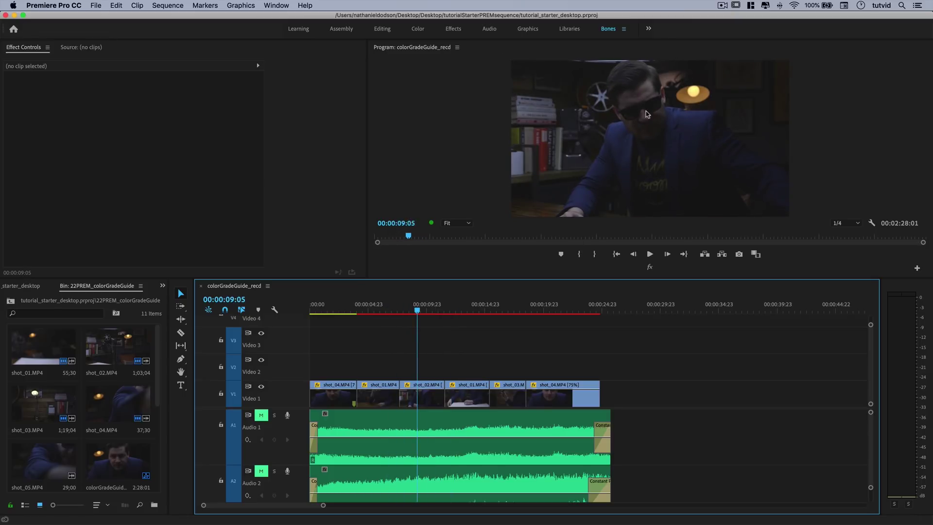
click(464, 308)
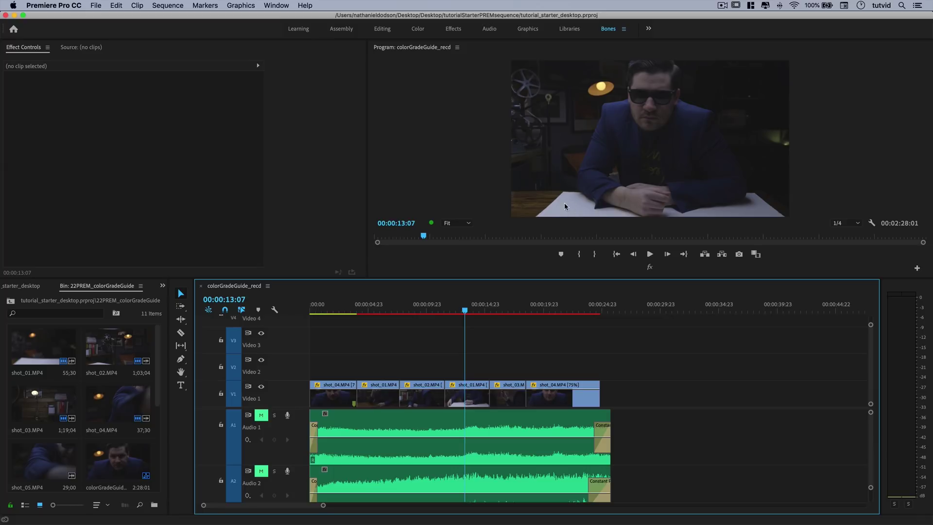
key(space)
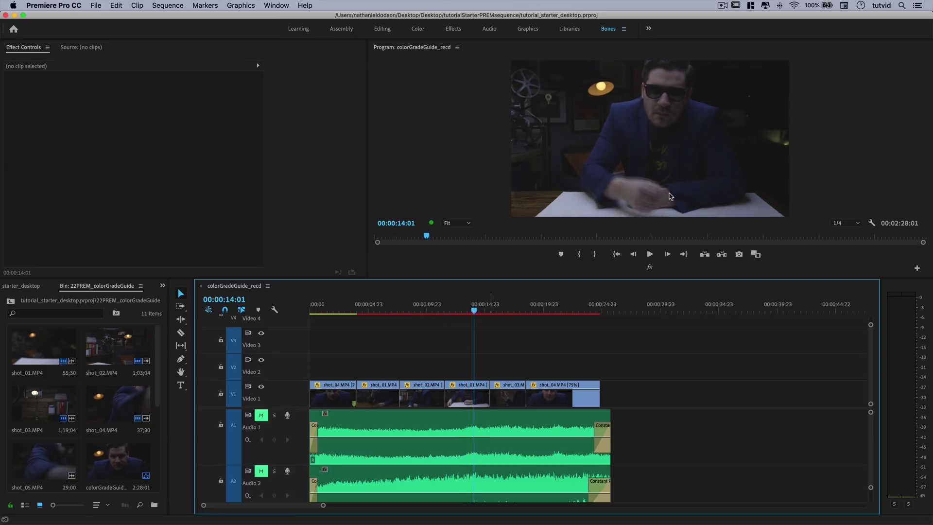
drag(474, 309, 426, 310)
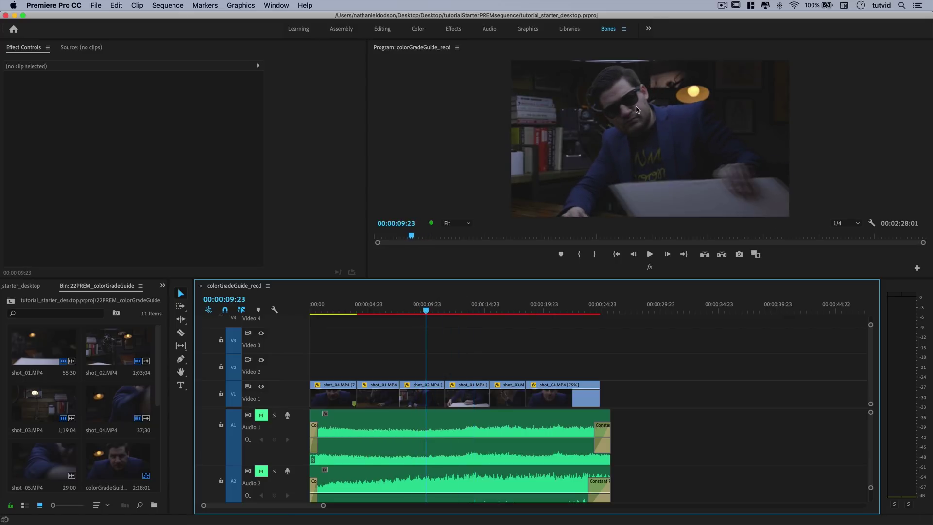
click(337, 311)
drag(338, 316, 558, 354)
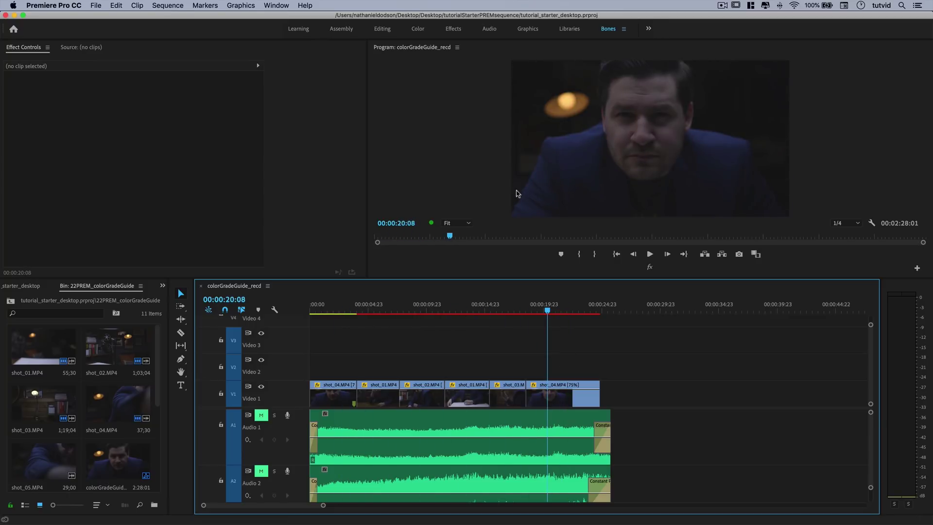
Step: Enlarge the Program monitor and select the first clip, shot_04.MP4, on V1
drag(485, 287, 485, 337)
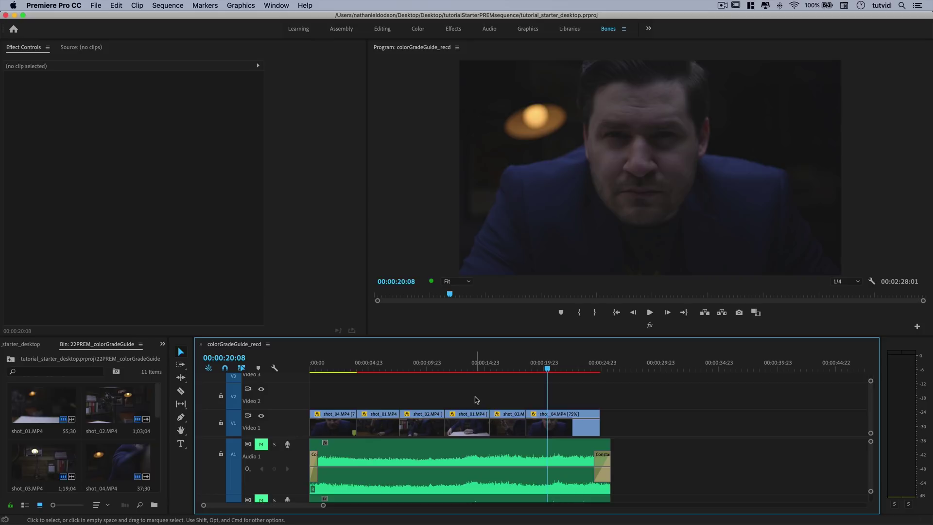
click(333, 368)
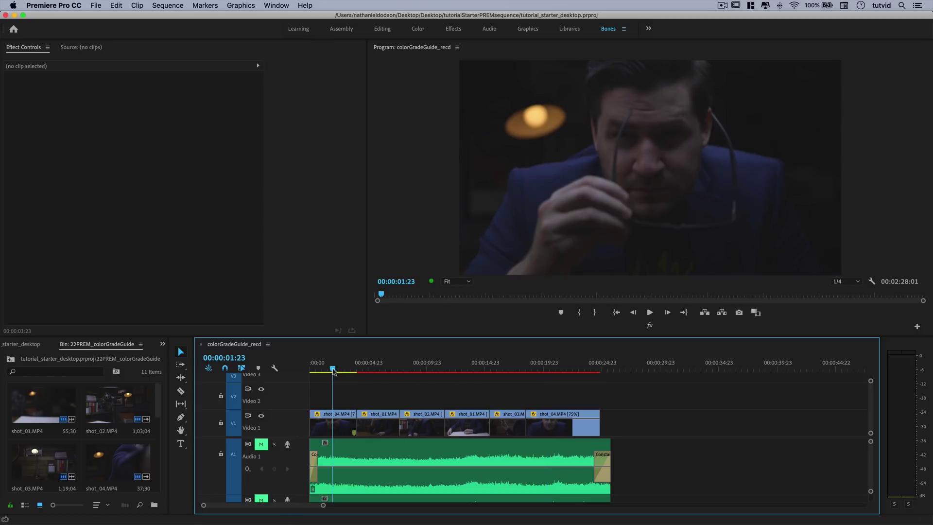
click(346, 425)
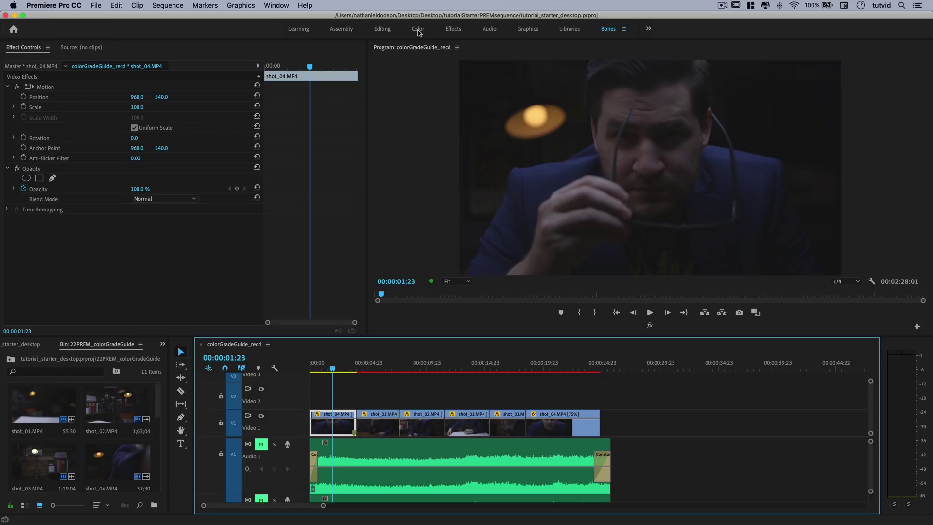
Step: Switch to the Color workspace, expand Lumetri RGB Curves, and display the Lumetri Scopes
click(418, 30)
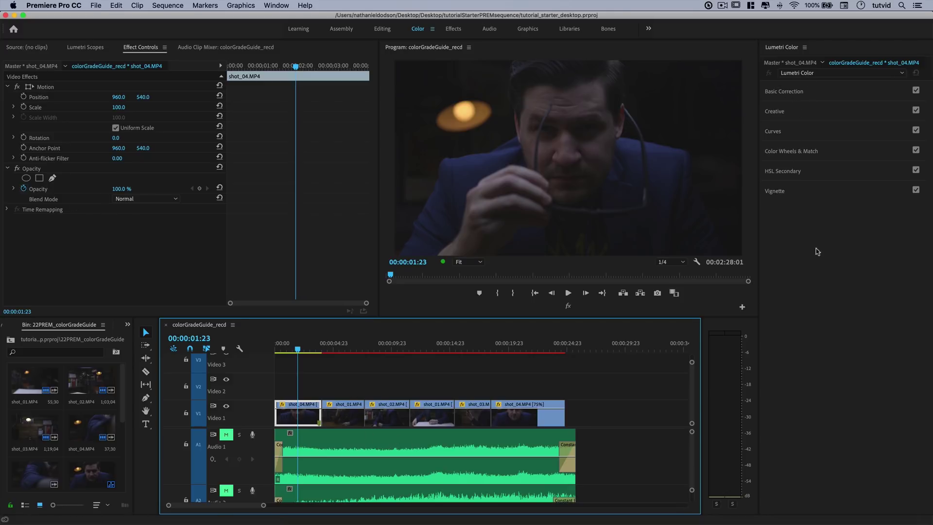
click(785, 132)
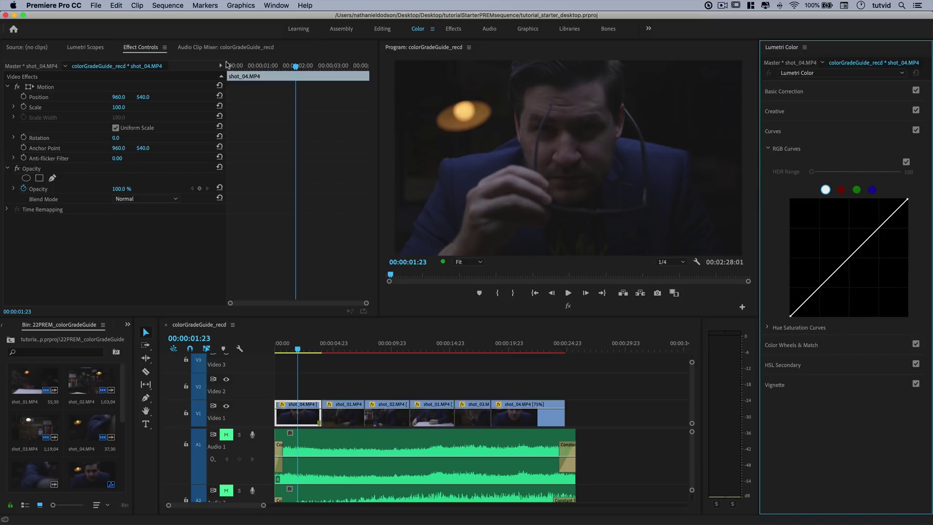
click(79, 48)
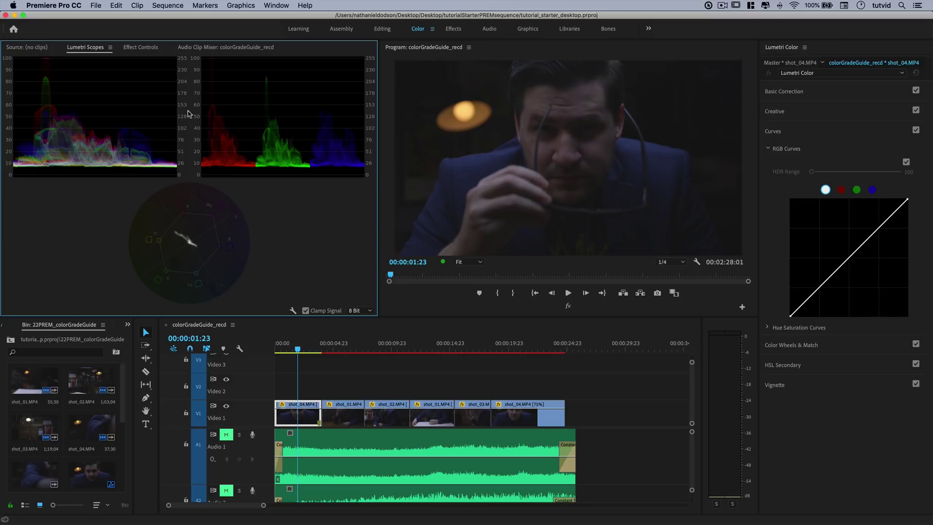
right_click(151, 93)
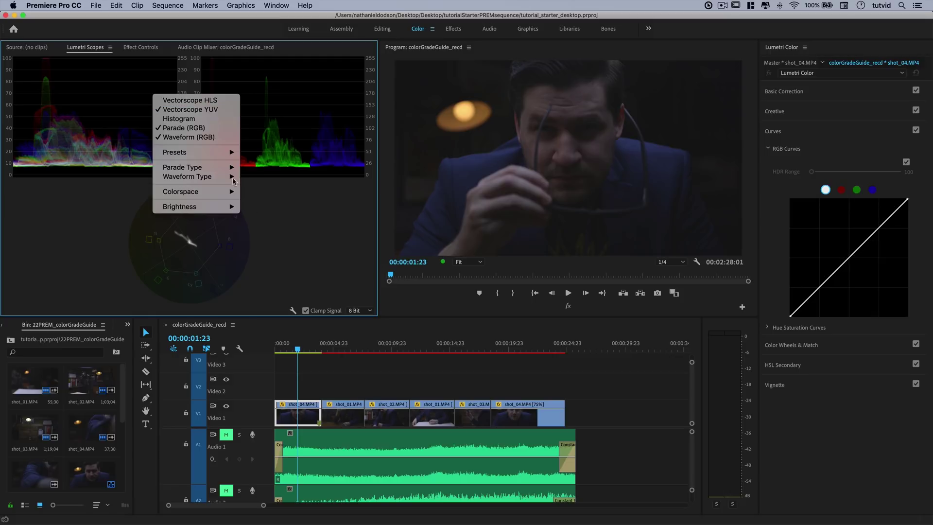
click(264, 259)
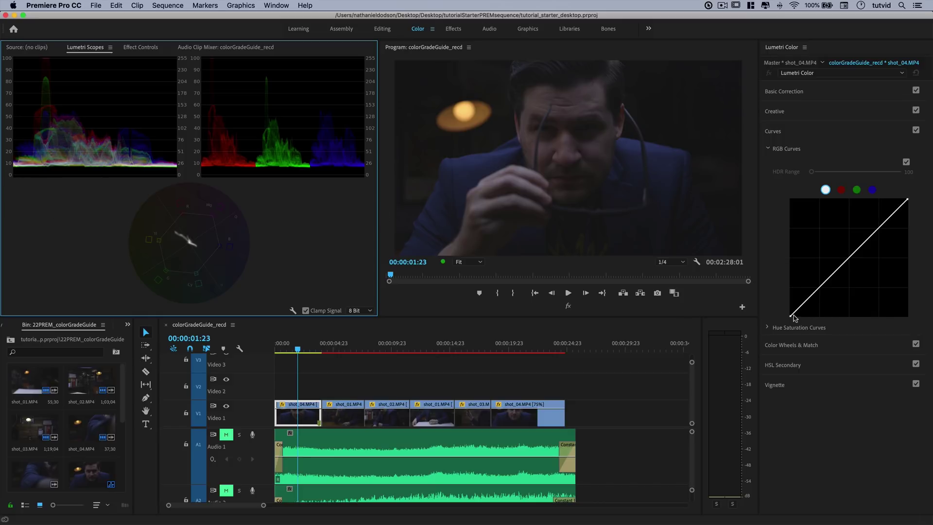
drag(790, 317, 795, 317)
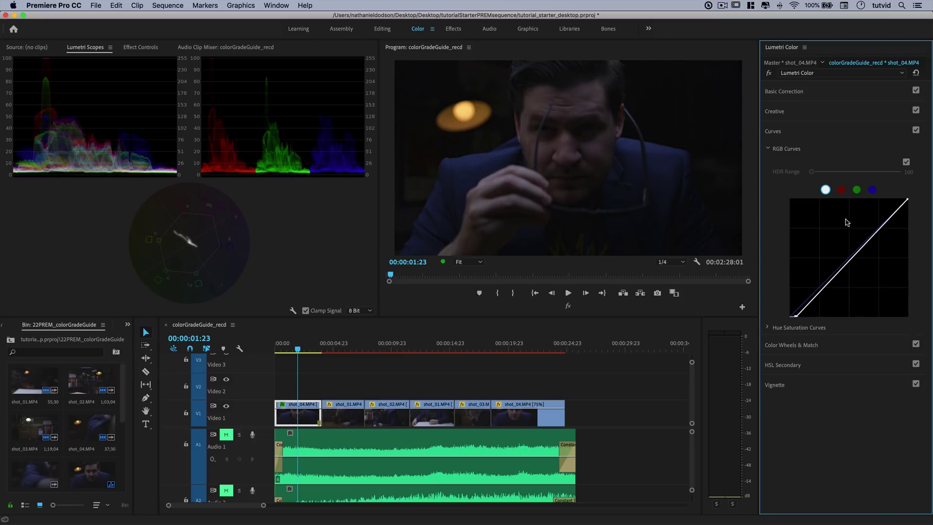
Step: Bend the master RGB curve into an S with darker midtones, raised highlights and lowered white point
click(841, 272)
drag(841, 272, 843, 274)
drag(882, 231, 880, 224)
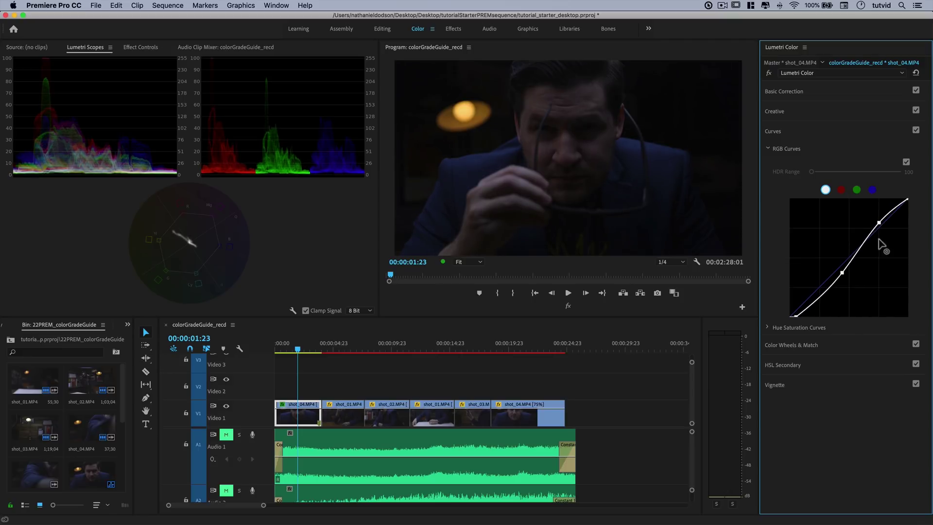
drag(844, 274, 836, 277)
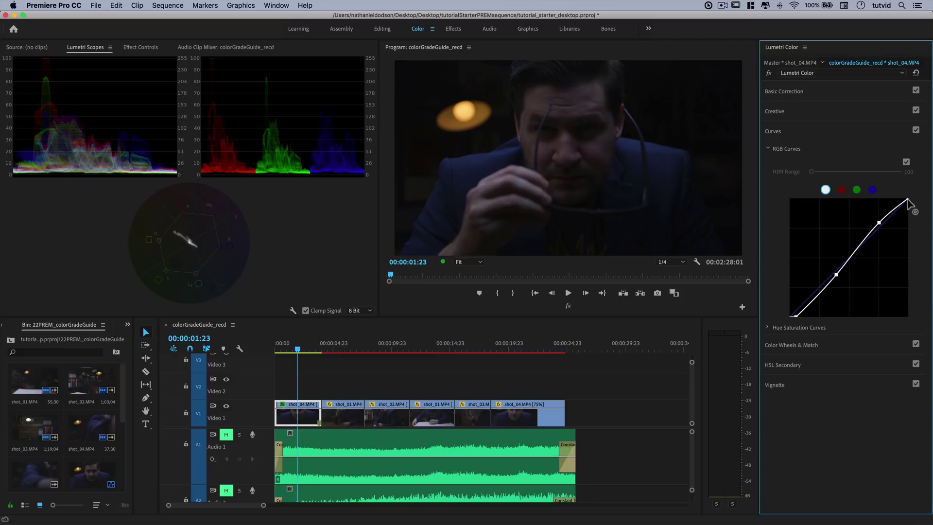
drag(907, 199, 909, 206)
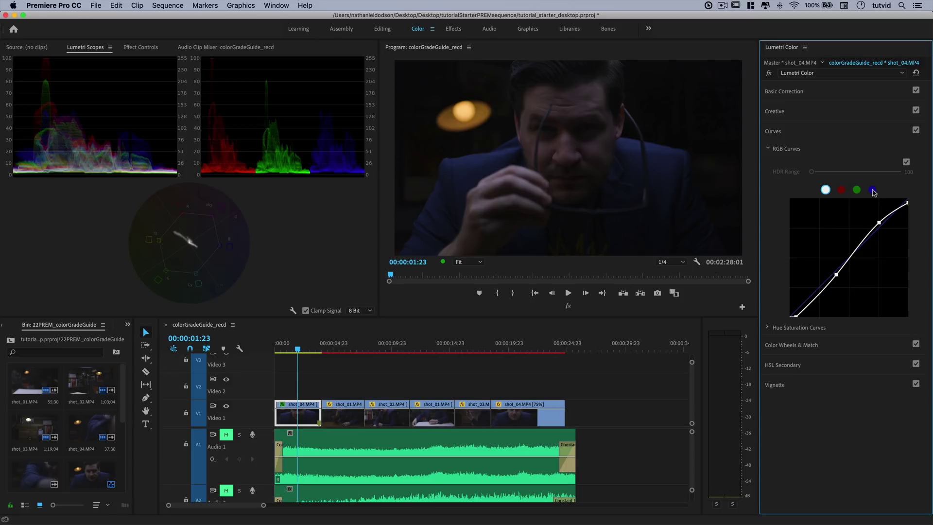
click(815, 130)
Step: Browse the Creative looks and apply CineSpace2383sRGB6bit to shot_04.MP4
click(804, 112)
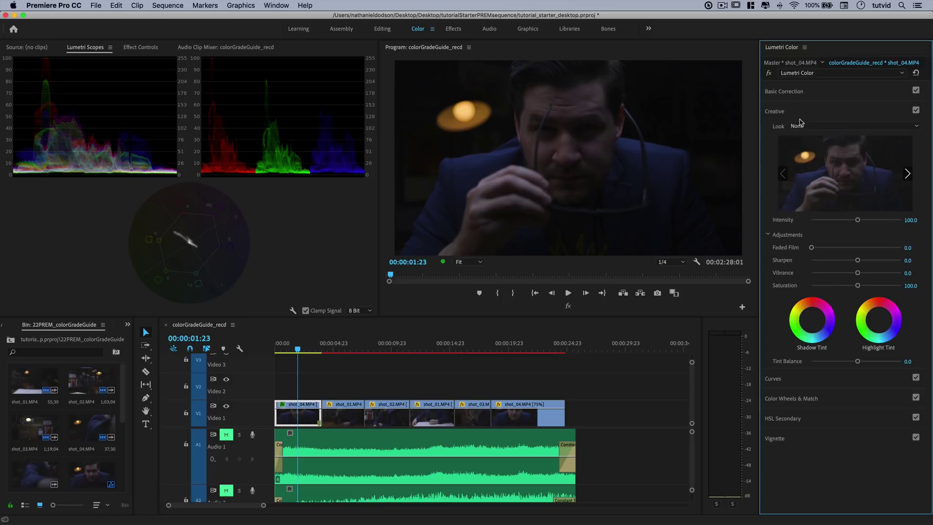
click(907, 174)
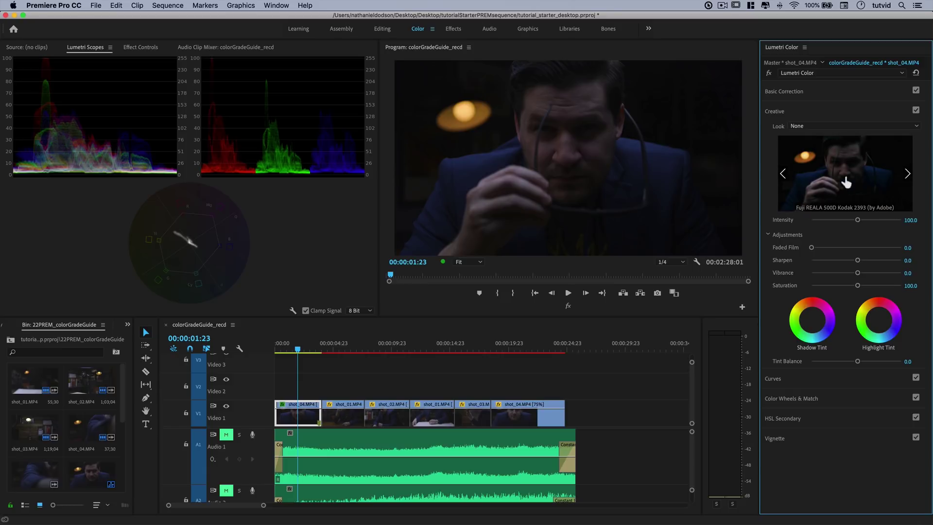
click(784, 174)
click(783, 174)
click(783, 174)
click(784, 174)
click(784, 174)
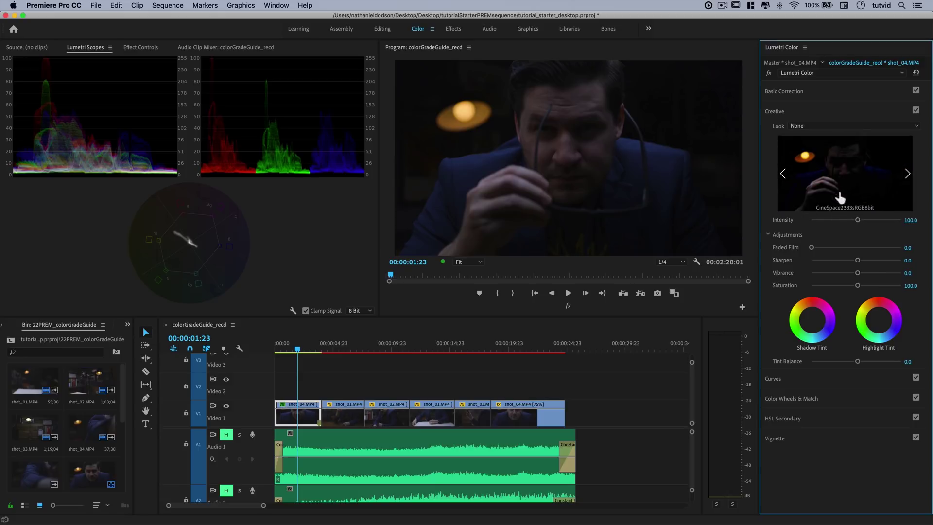
click(841, 169)
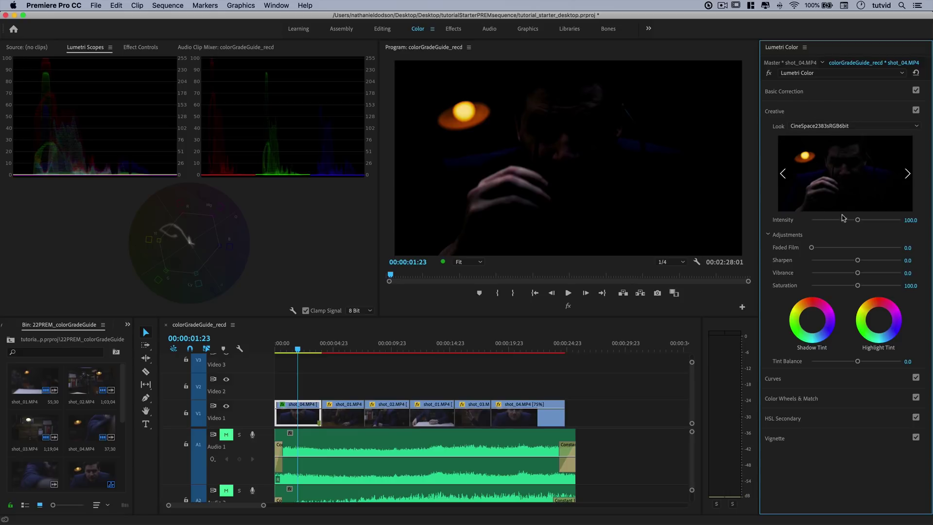
Step: Set the look's Intensity to 19.5 and Vibrance to -13.5
drag(850, 219, 867, 261)
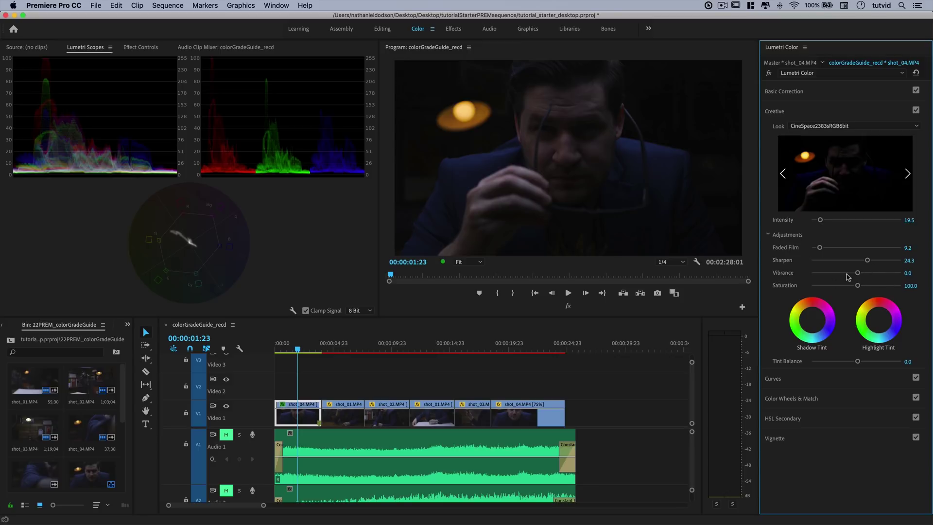
drag(857, 272, 851, 275)
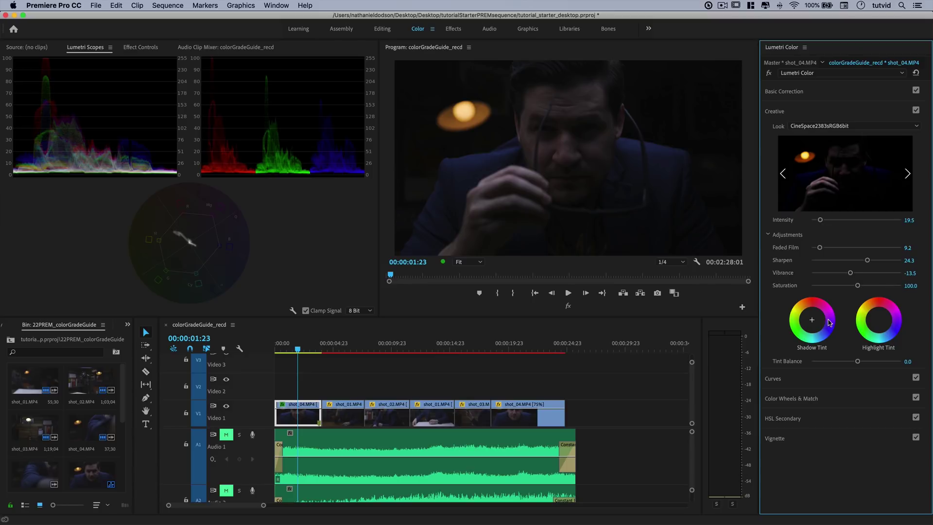
click(817, 109)
Step: Set Basic Correction Temperature 14.6, Tint 2.7, Highlights 34.1 and Whites 21.1
click(808, 94)
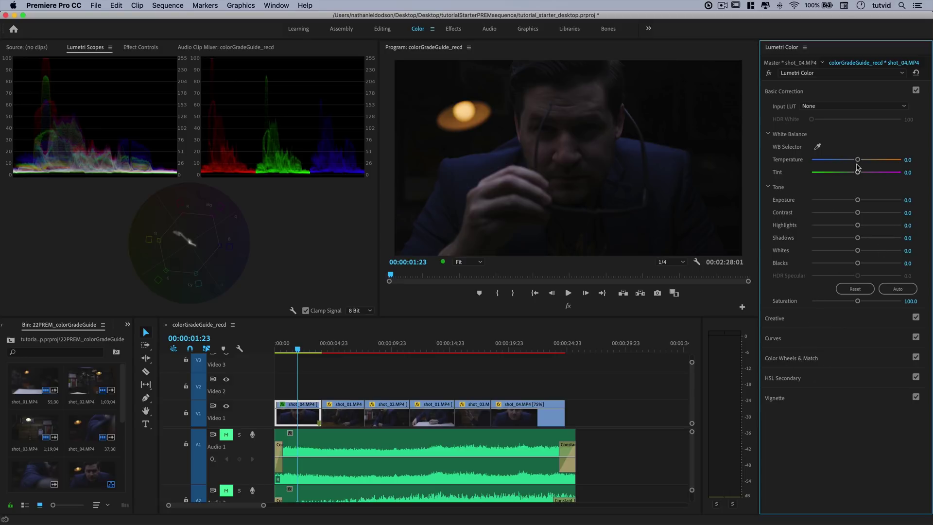
drag(858, 160, 862, 161)
drag(858, 172, 885, 182)
drag(875, 183, 857, 180)
drag(857, 226, 867, 251)
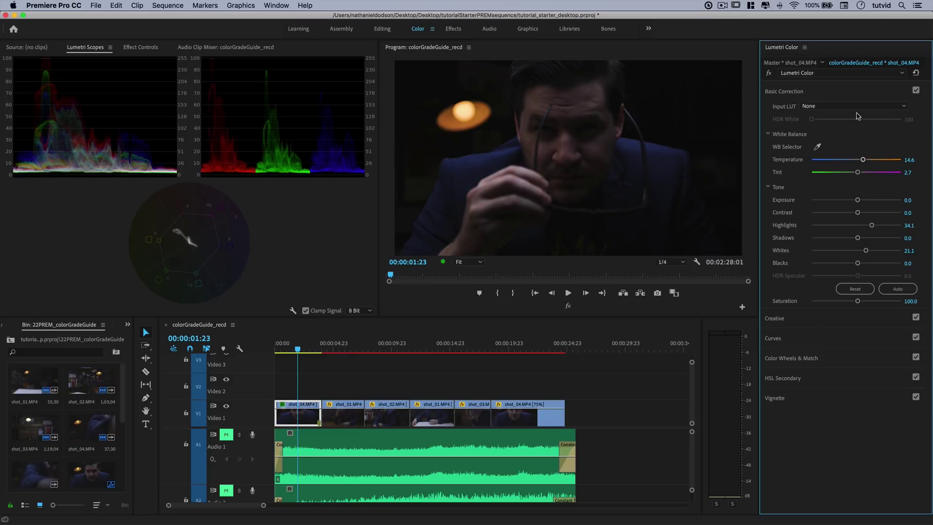
click(774, 92)
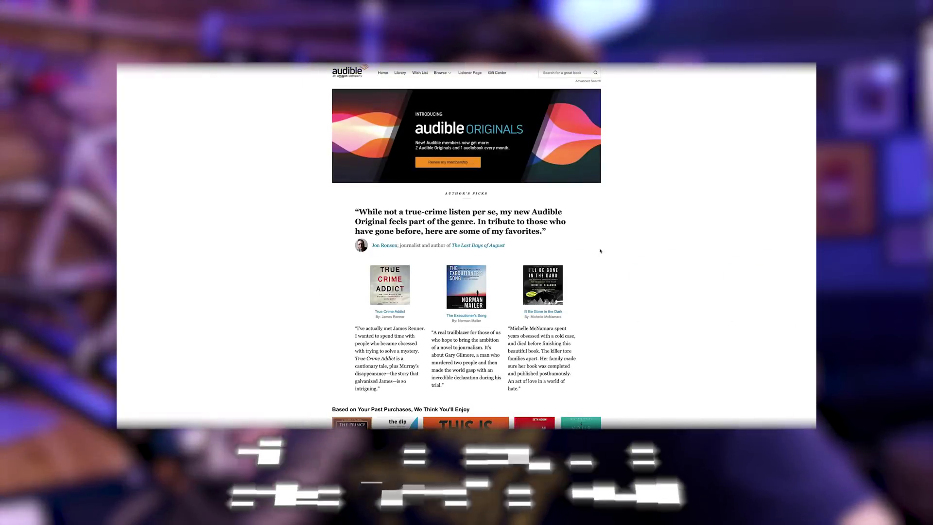
Step: Search Audible for an author, open Never Split the Difference and play its sample
text(Chris Voss)
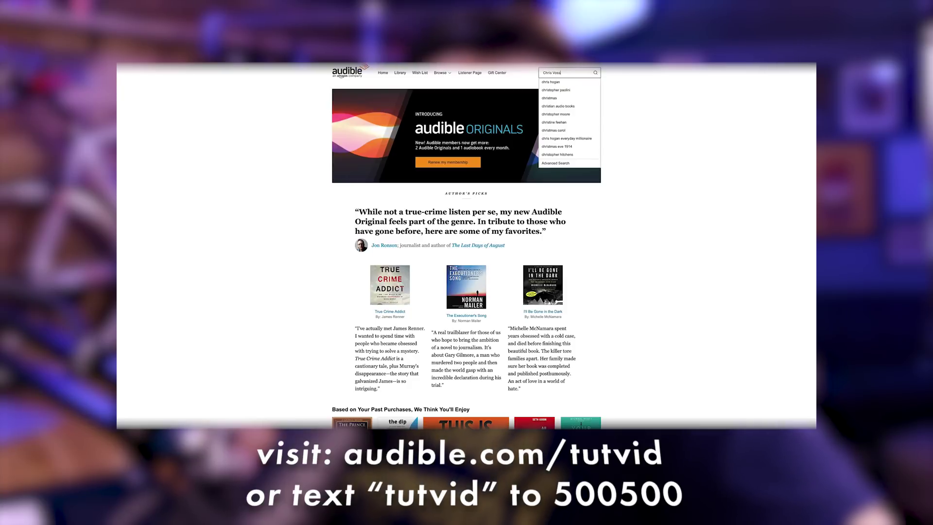
key(Return)
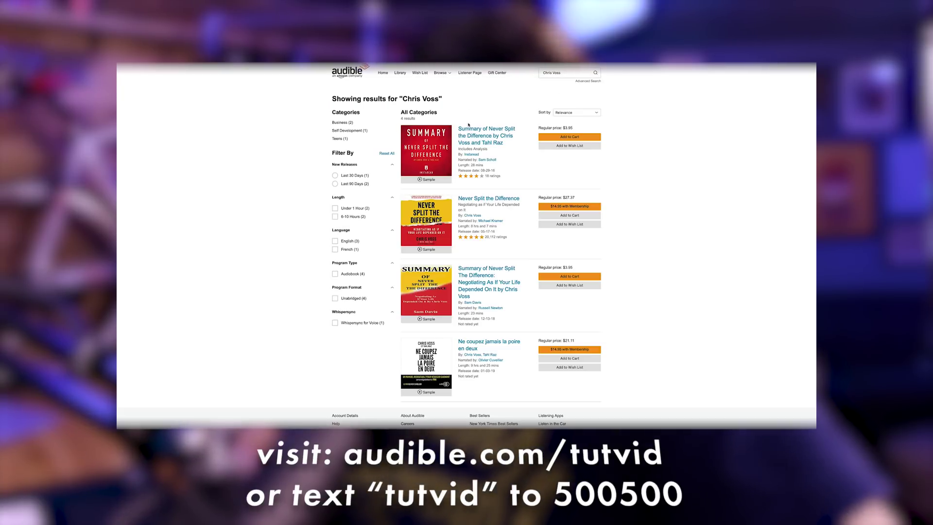
click(473, 198)
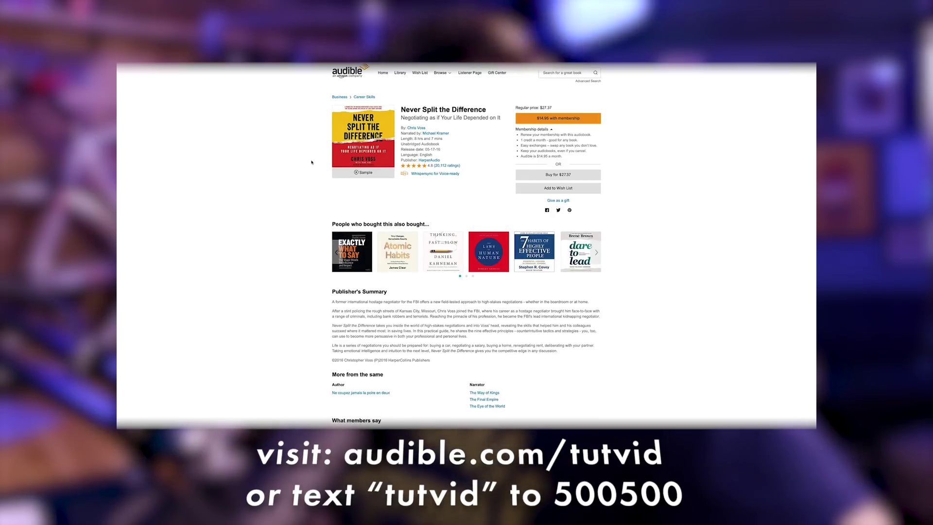
click(370, 173)
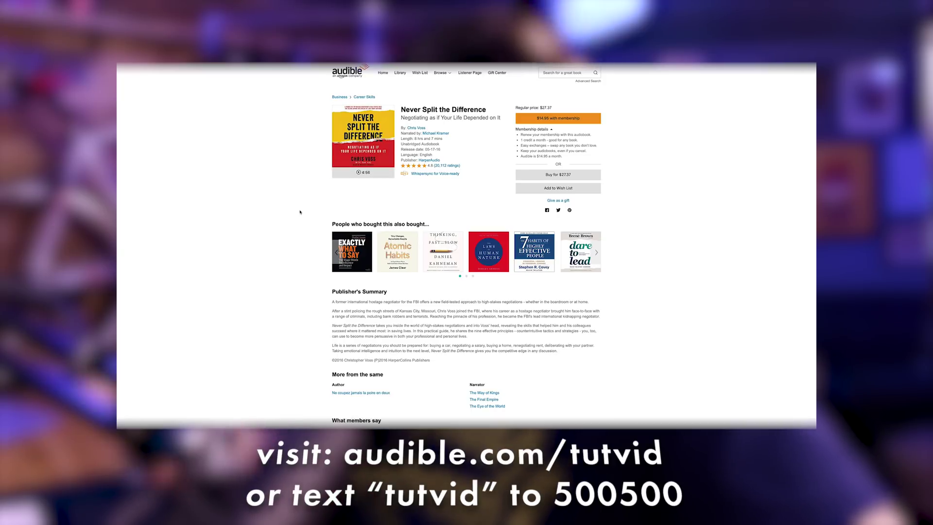
scroll(302, 210, down, 5)
scroll(299, 211, down, 5)
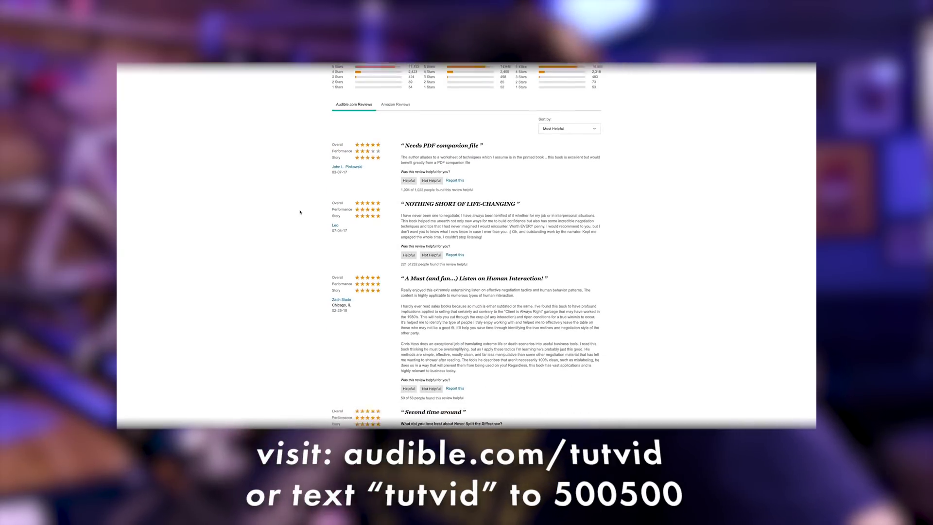
scroll(300, 211, down, 5)
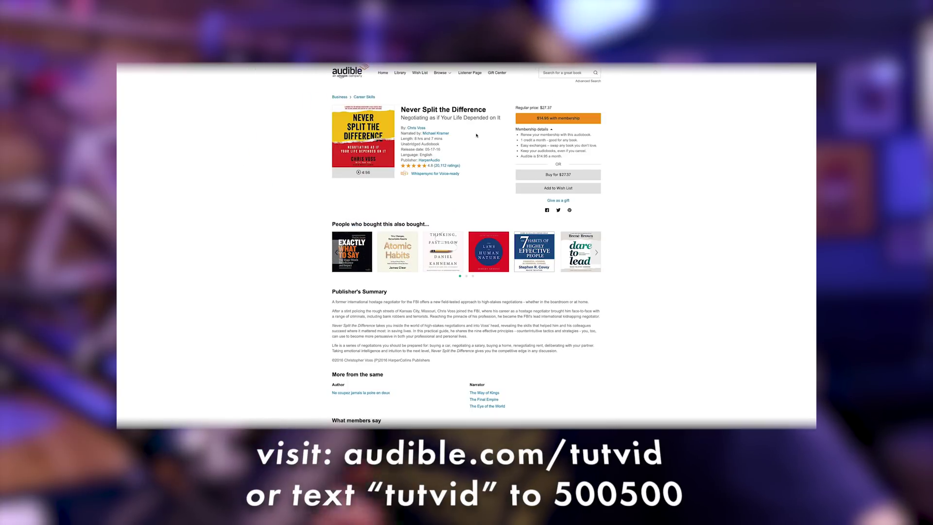
Step: Search for a second author and read The Icarus Deception's product page and reviews
click(566, 72)
text(seth godin)
key(Return)
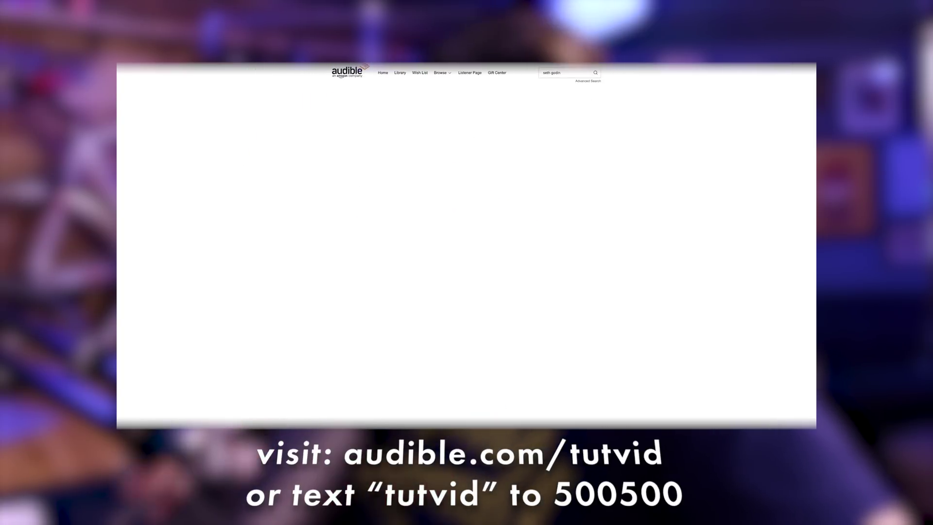
scroll(463, 154, down, 5)
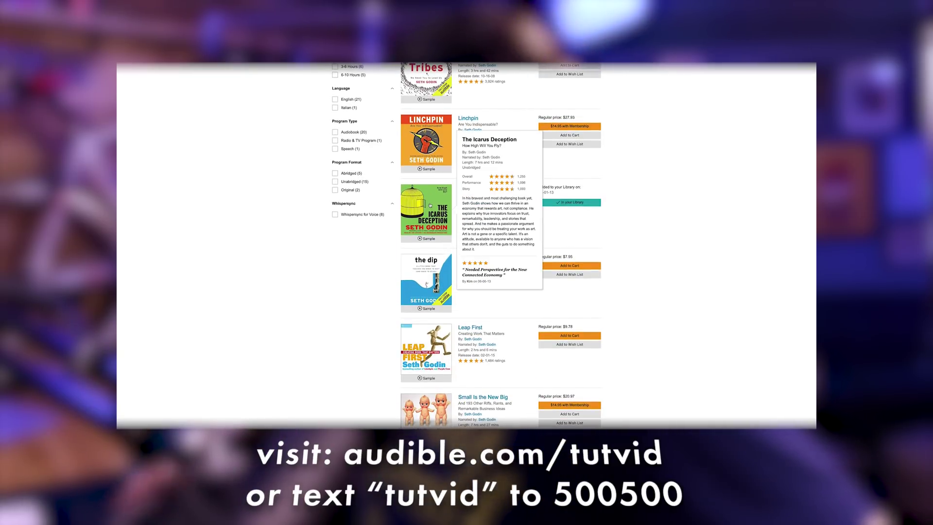
click(430, 206)
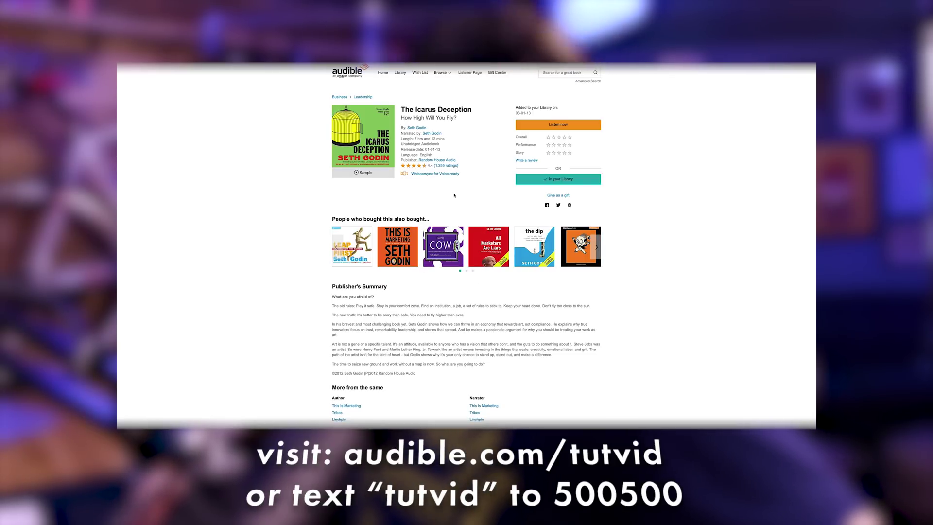
scroll(269, 314, down, 2)
scroll(269, 314, down, 9)
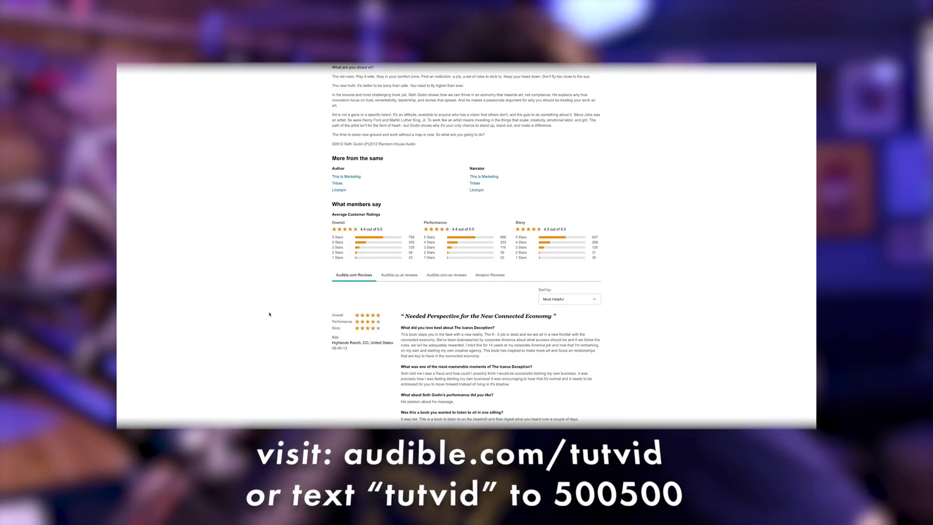
scroll(269, 313, down, 5)
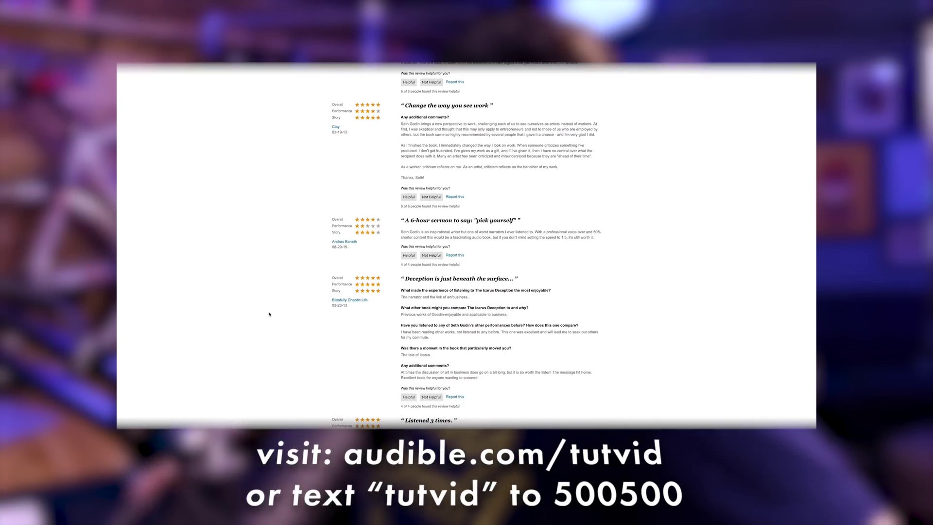
scroll(269, 314, down, 2)
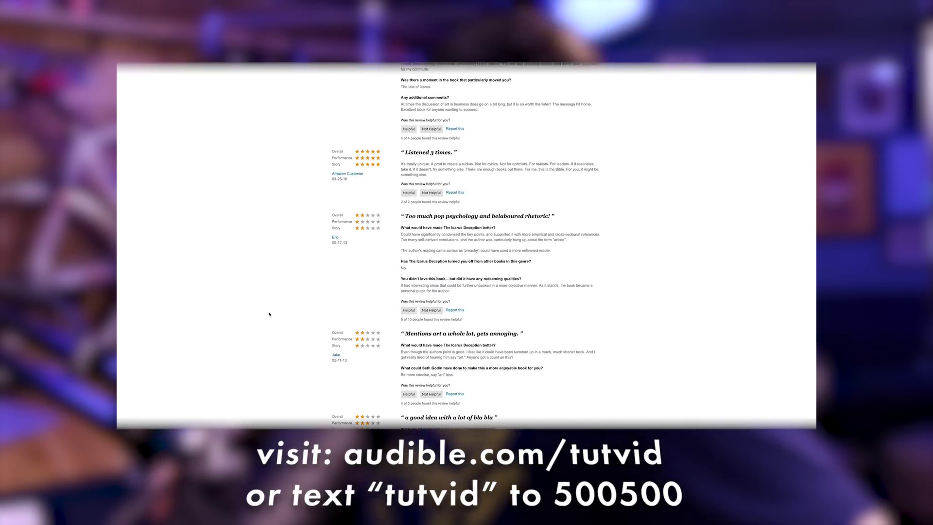
scroll(269, 314, up, 15)
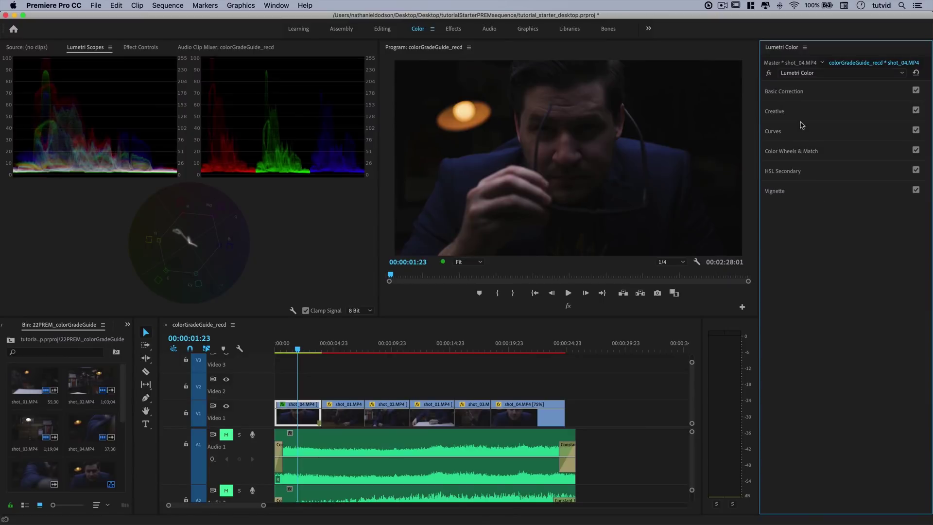
Step: Raise the Creative look Intensity to 29.2 and lower its Vibrance
click(795, 112)
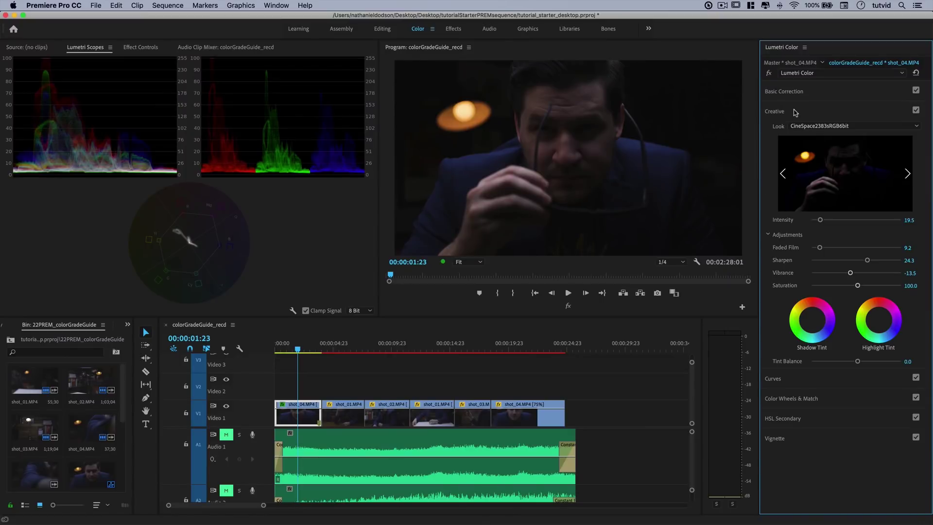
drag(821, 219, 825, 220)
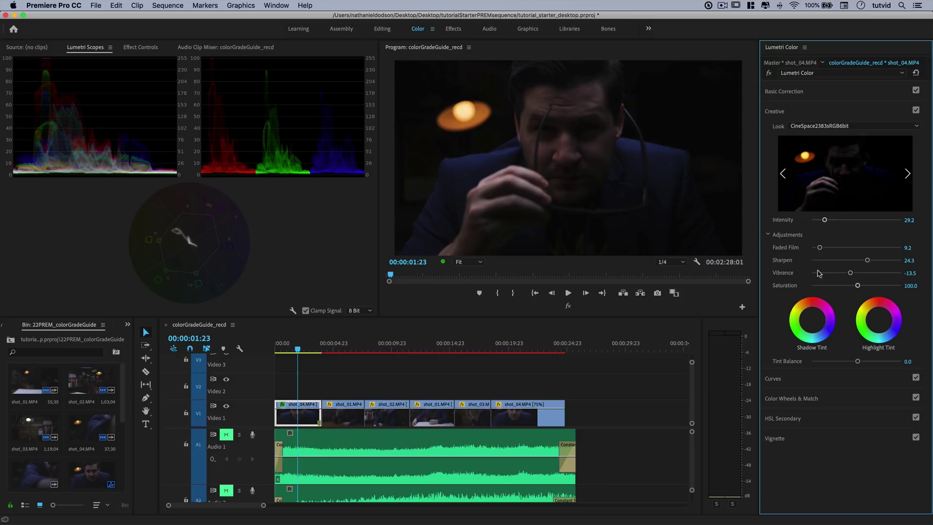
drag(850, 275, 840, 276)
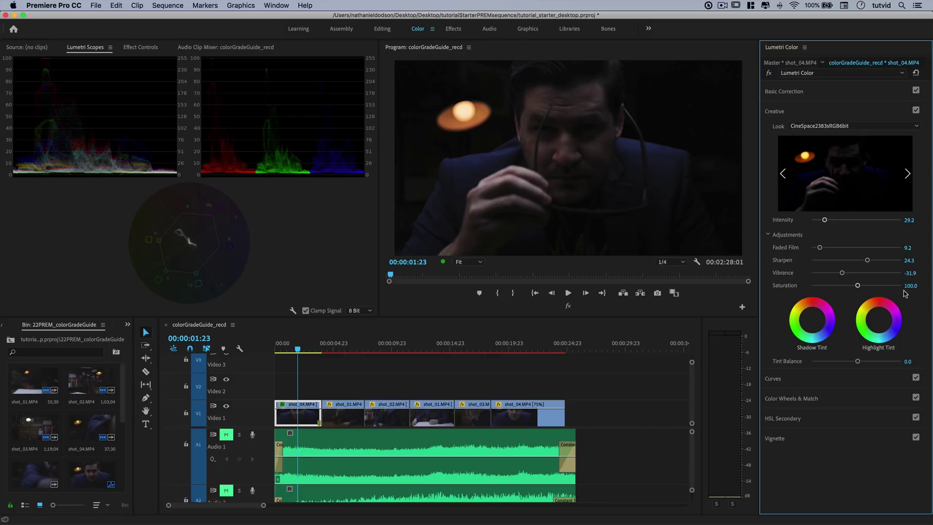
click(802, 109)
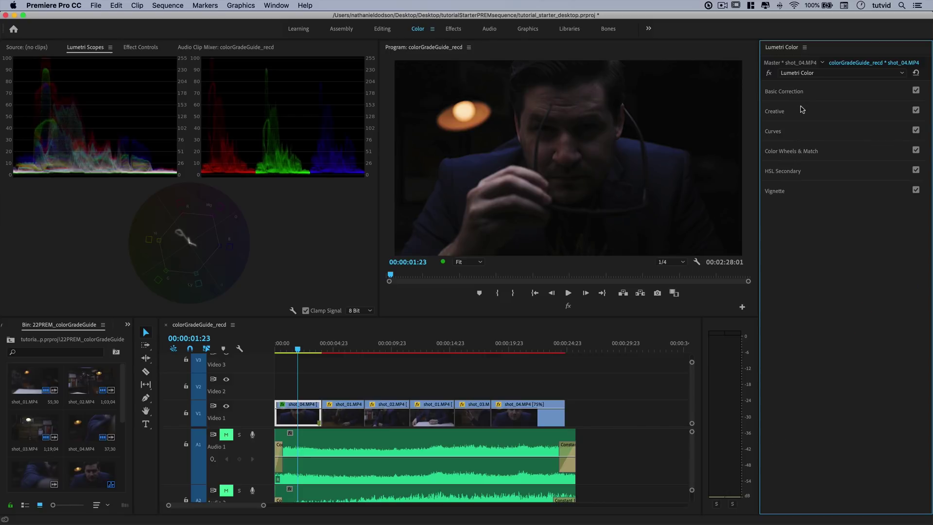
Step: Lift the RGB curve's black point to fade the blacks
click(792, 132)
drag(795, 317, 797, 315)
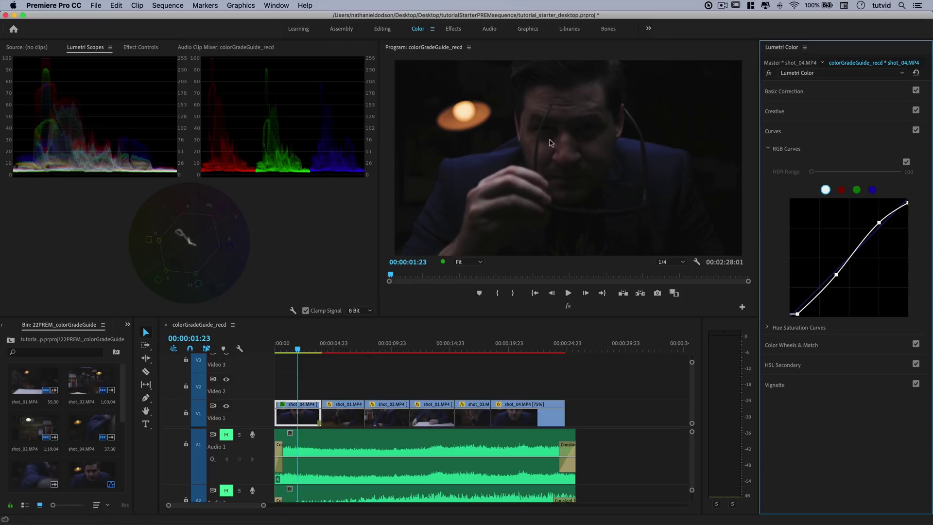
click(818, 131)
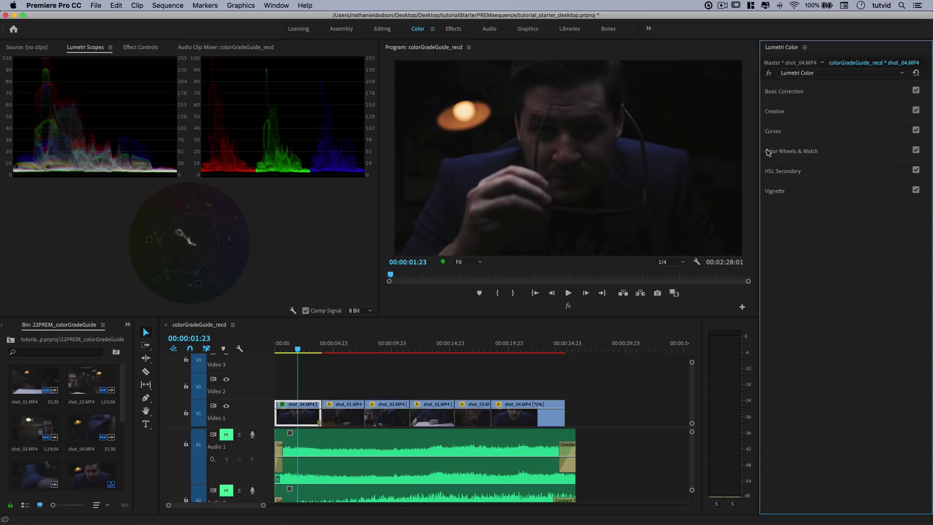
Step: Key the orange lamp in HSL Secondary by sampling and adding its tones, checking the mask
click(784, 172)
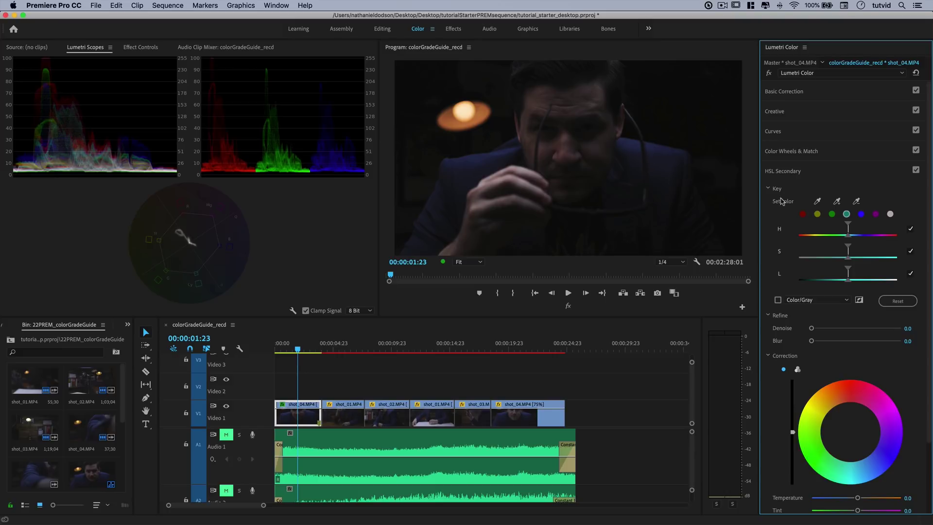
click(818, 202)
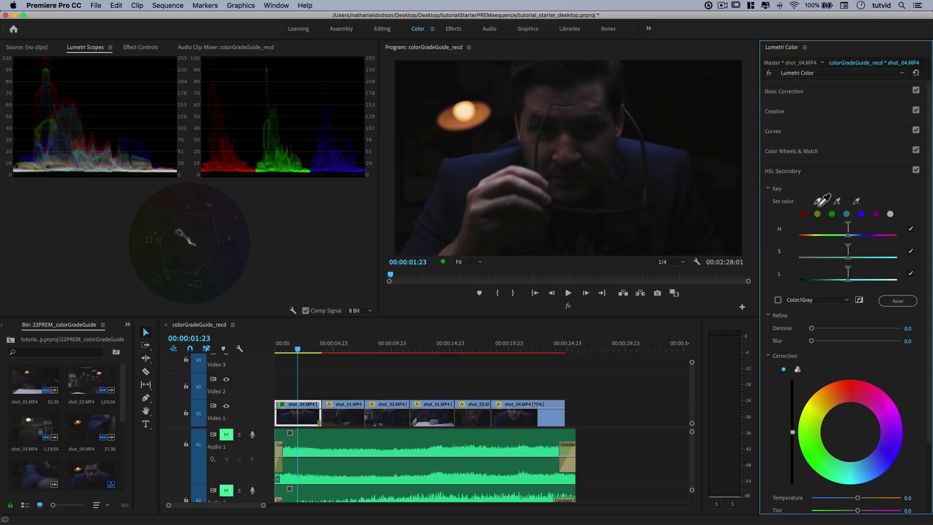
click(453, 120)
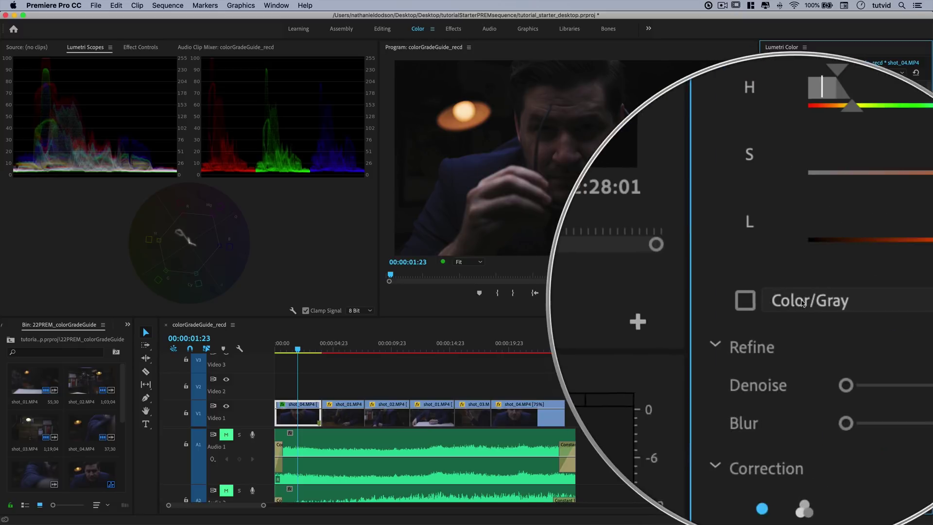
click(777, 300)
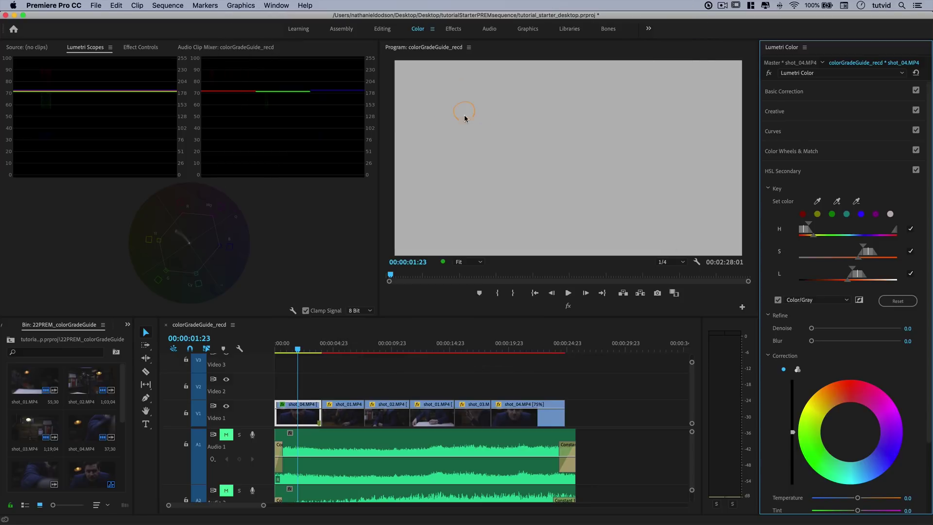
click(777, 301)
click(836, 202)
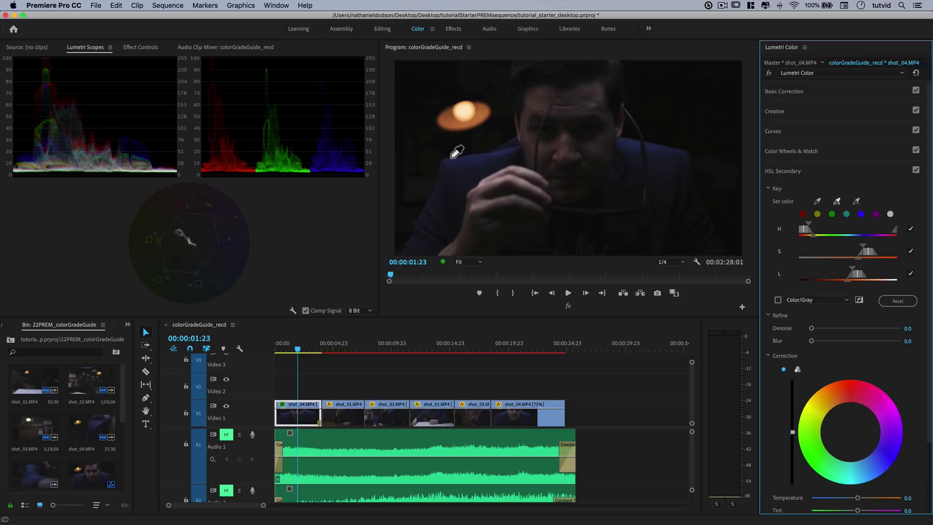
click(448, 121)
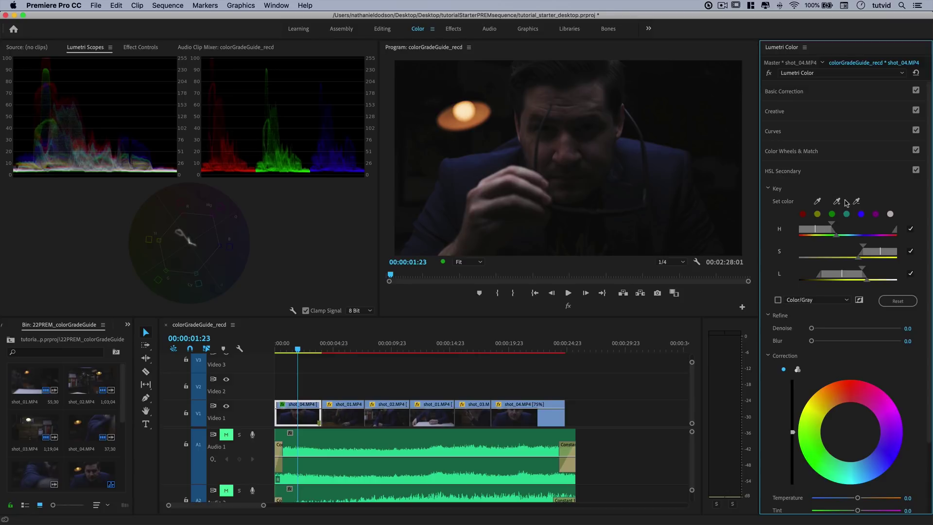
click(836, 202)
click(463, 118)
click(778, 300)
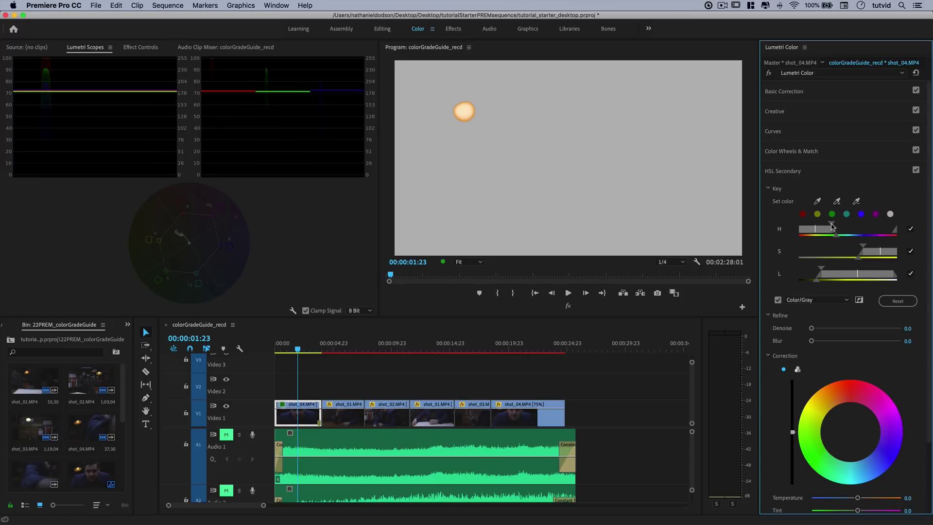
Step: Widen the key's saturation range and refine it with Denoise 15.7 and Blur 7.9
drag(860, 247, 841, 248)
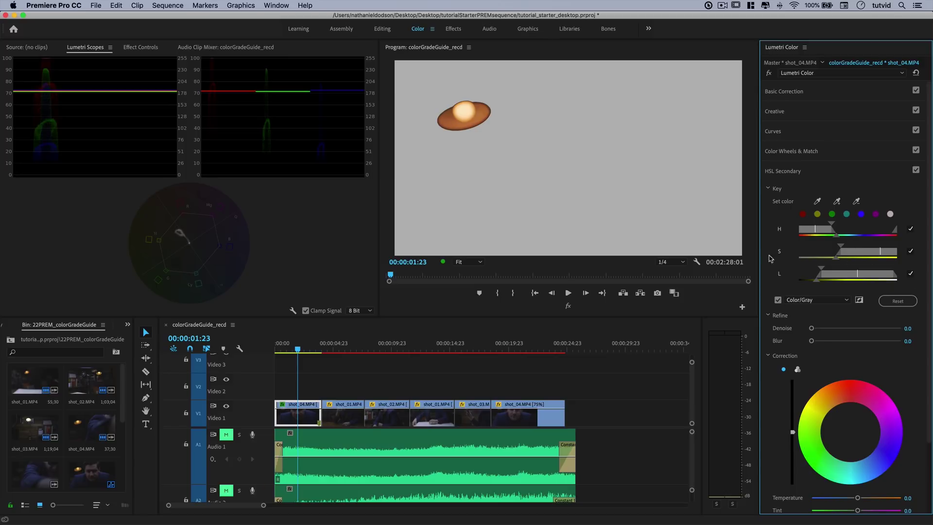
drag(811, 329, 834, 341)
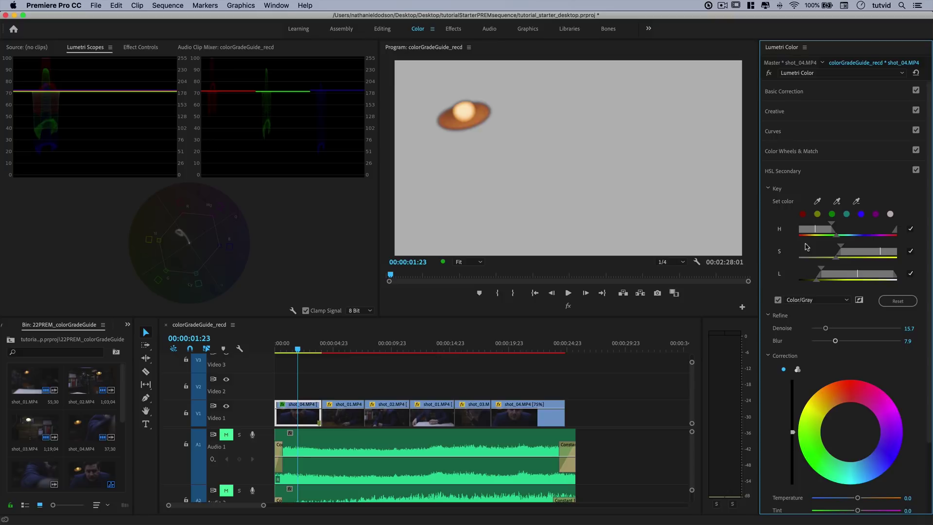
click(778, 300)
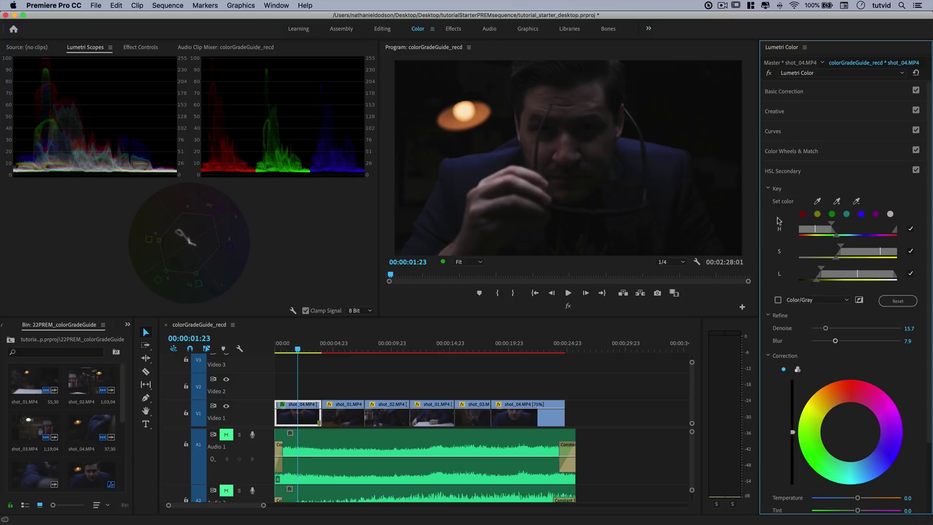
scroll(818, 379, down, 4)
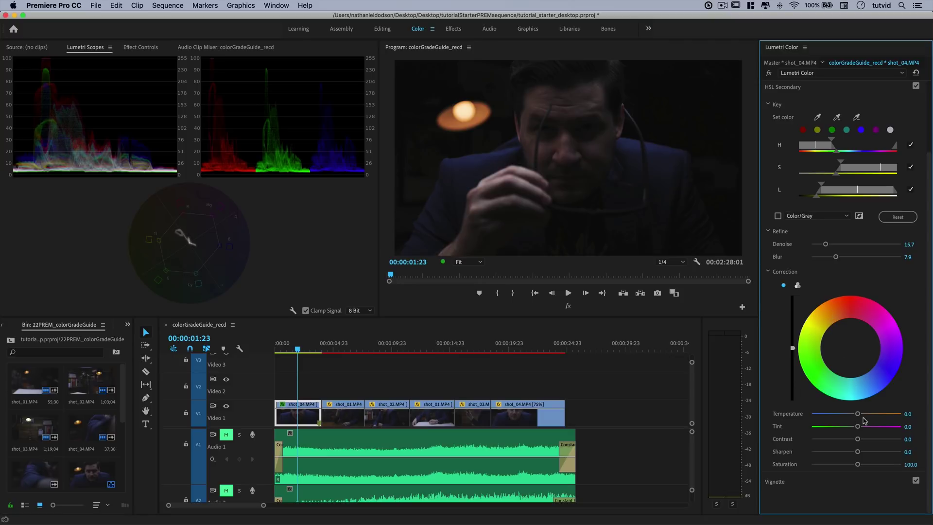
Step: Give the lamp key Temperature 13.5, Contrast 18.9, Sharpen -10.3, Saturation 117.8, then compare on/off
drag(858, 416, 866, 466)
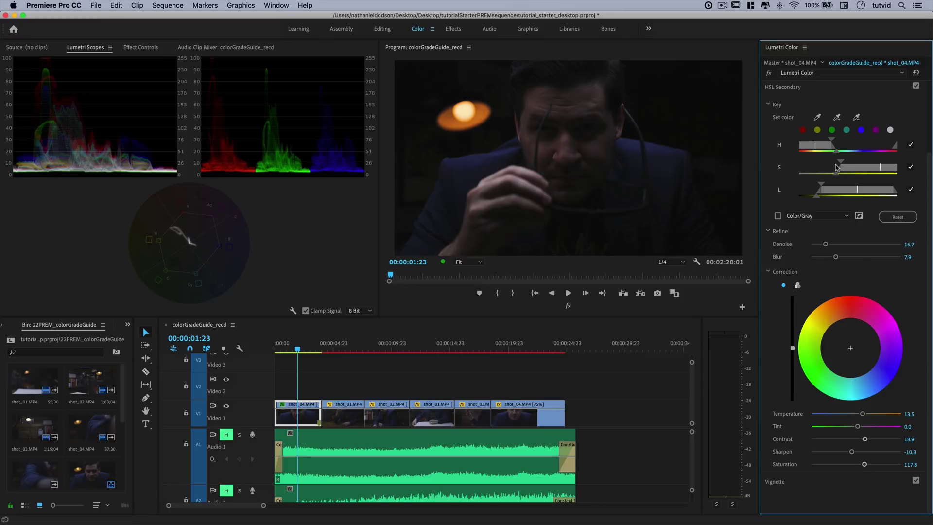
scroll(910, 96, up, 2)
scroll(911, 96, up, 1)
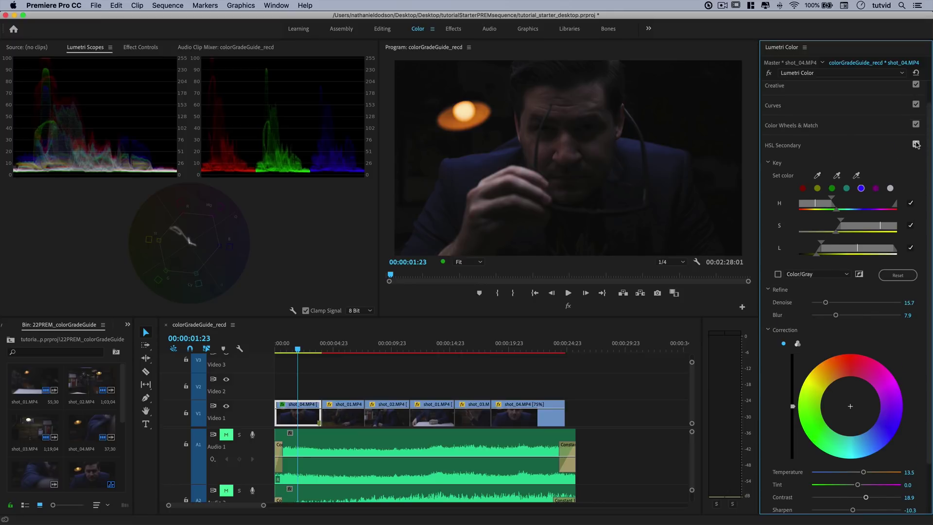
click(916, 144)
click(917, 145)
click(791, 146)
Step: Look over the Curves and Hue Saturation Curves, then expand Color Wheels & Match
click(785, 134)
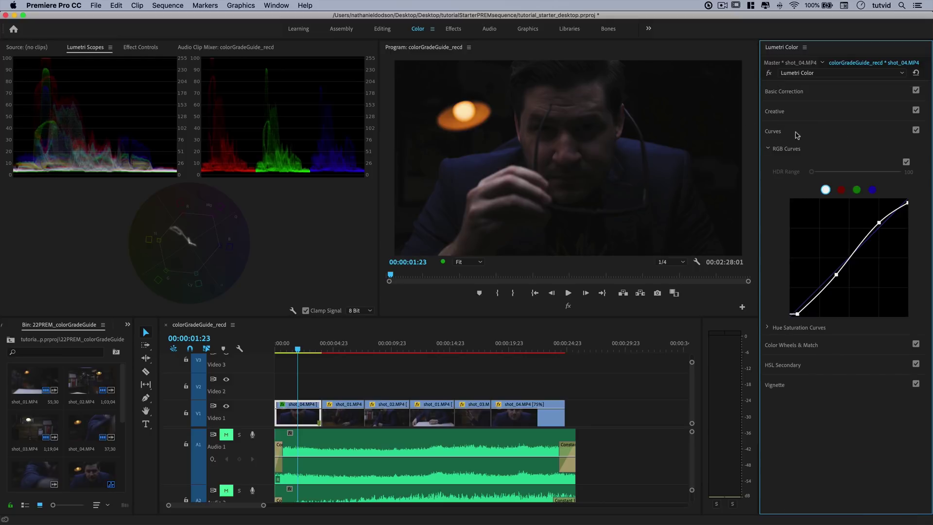
click(774, 329)
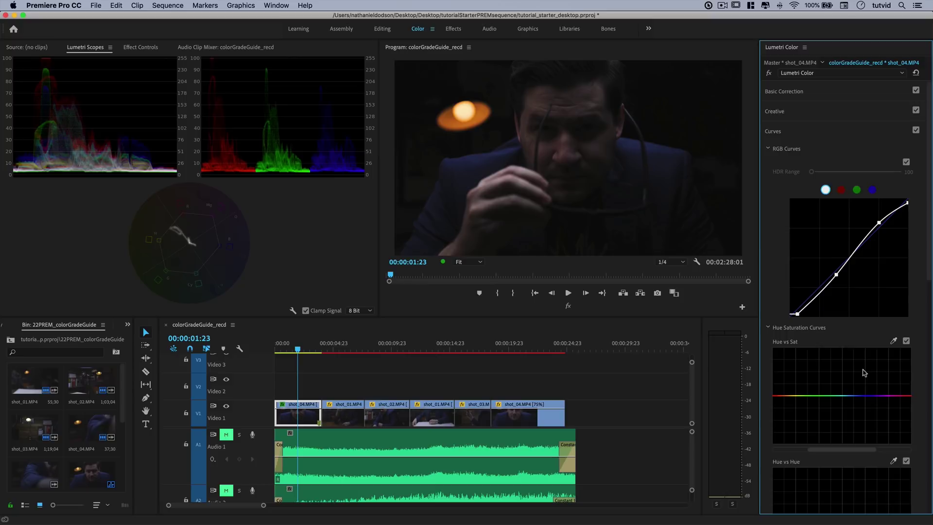
scroll(864, 373, down, 15)
scroll(864, 373, up, 12)
scroll(867, 447, down, 6)
scroll(821, 259, up, 5)
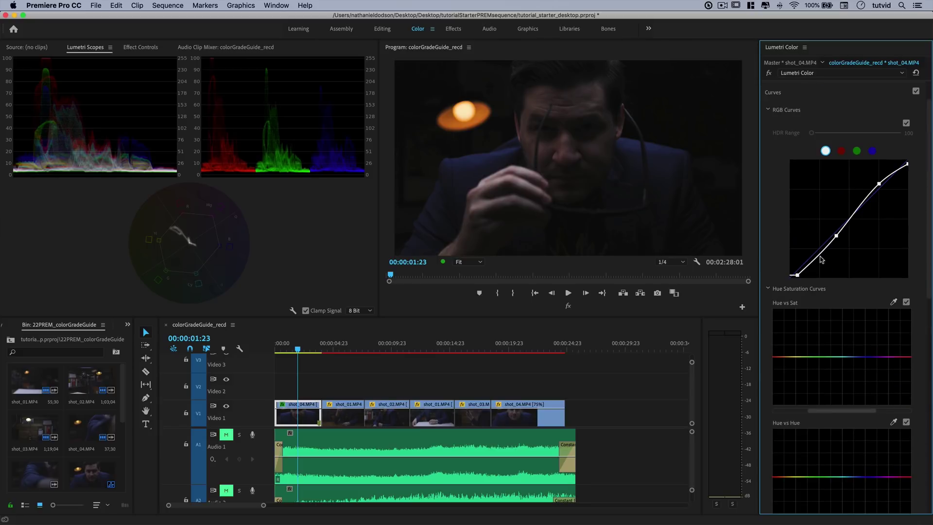
click(767, 288)
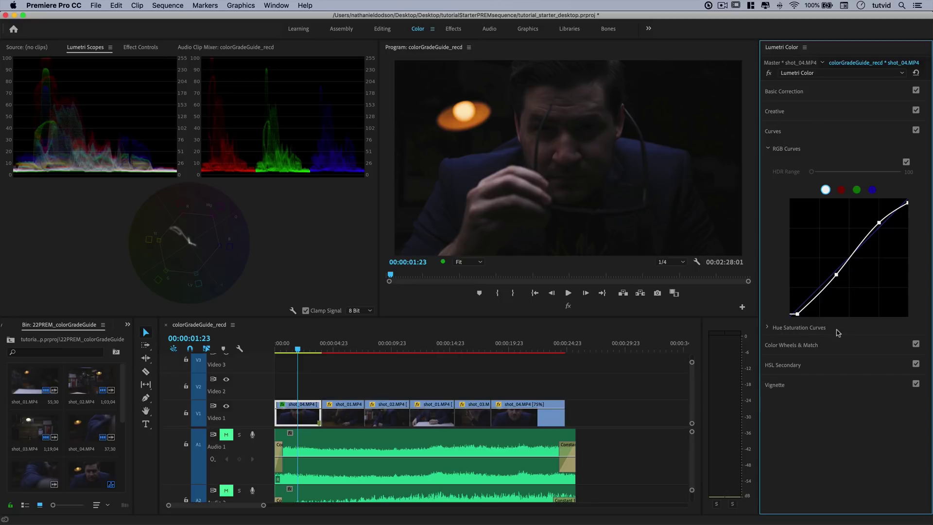
click(802, 346)
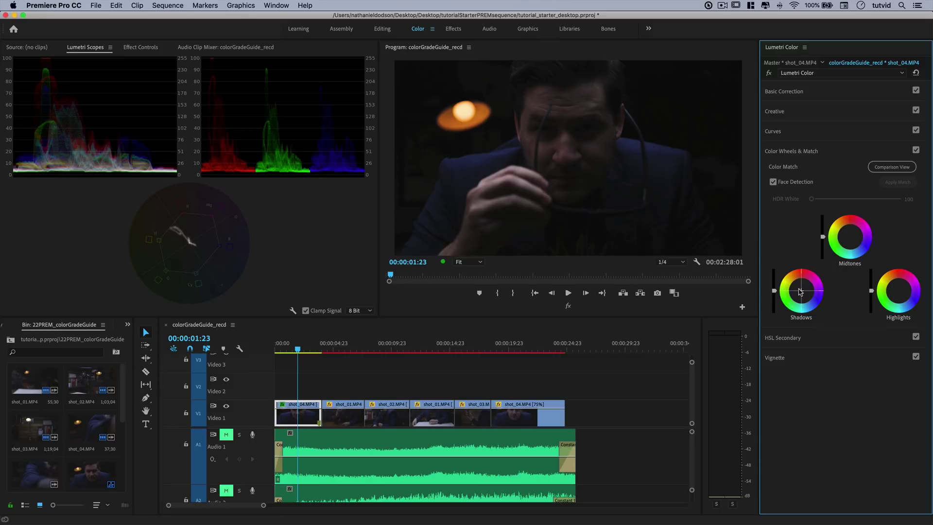
Step: Tint shot_04's shadows a subtle cool blue with the Shadows wheel
drag(803, 294, 804, 297)
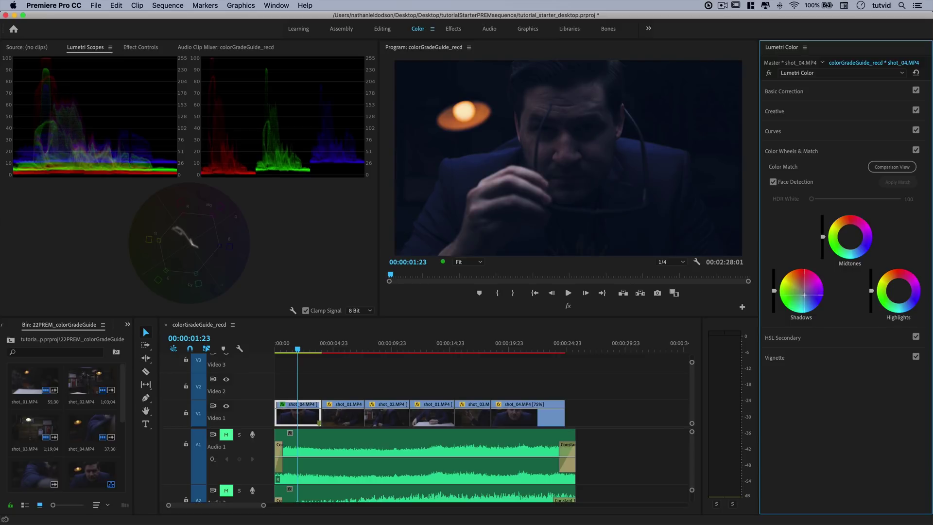
drag(804, 297, 802, 293)
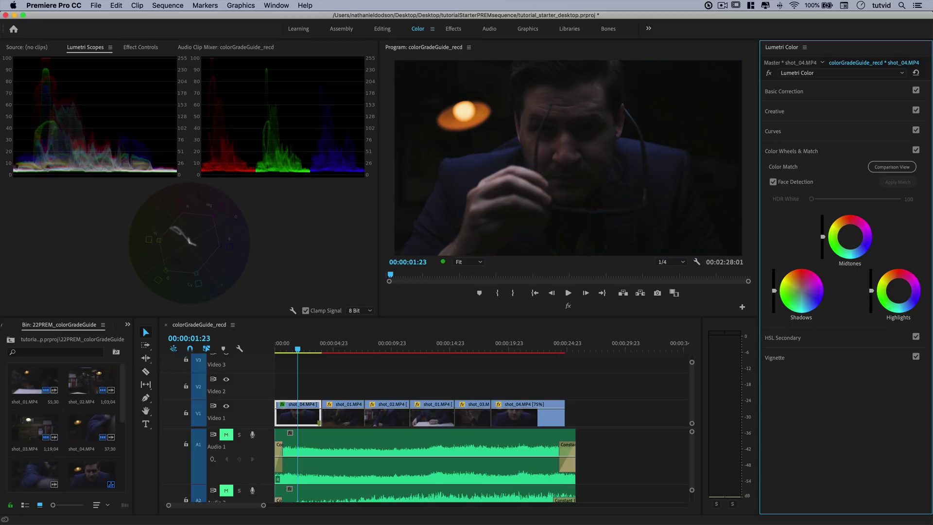
drag(803, 294, 802, 290)
click(805, 297)
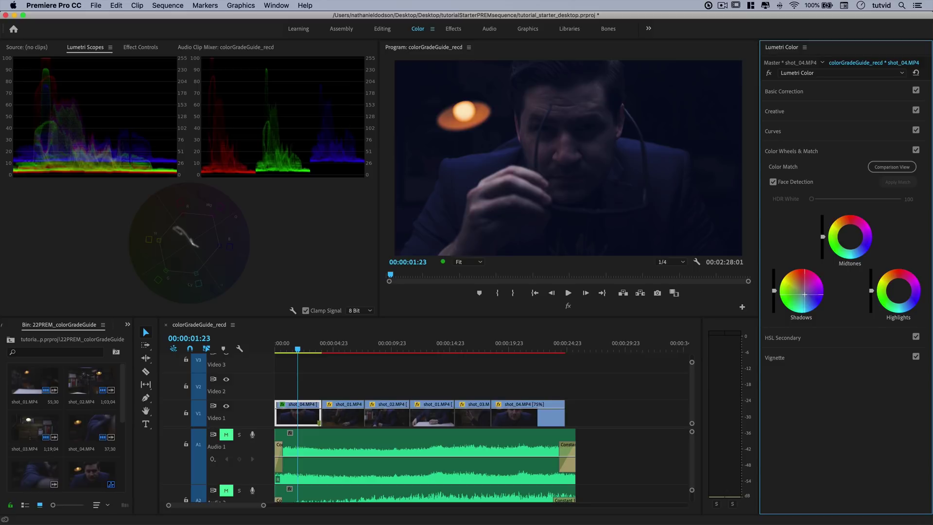
drag(804, 294, 803, 294)
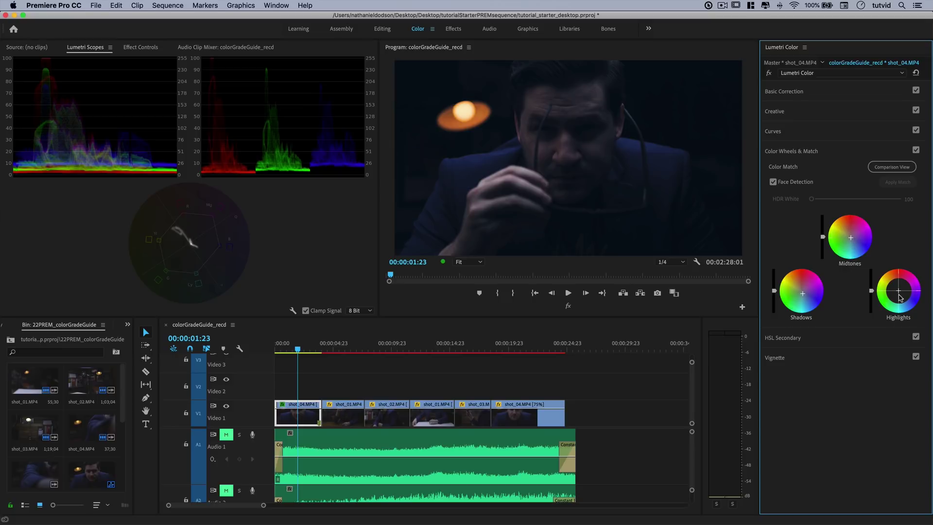
Step: Nudge the highlight colour slightly, compare with the wheels toggled, then collapse Color Wheels & Match
drag(898, 290, 897, 288)
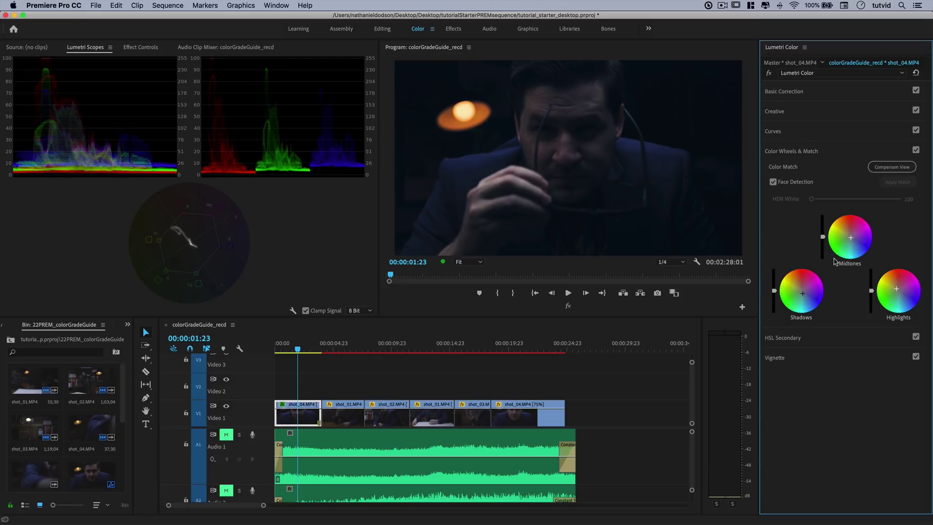
click(916, 150)
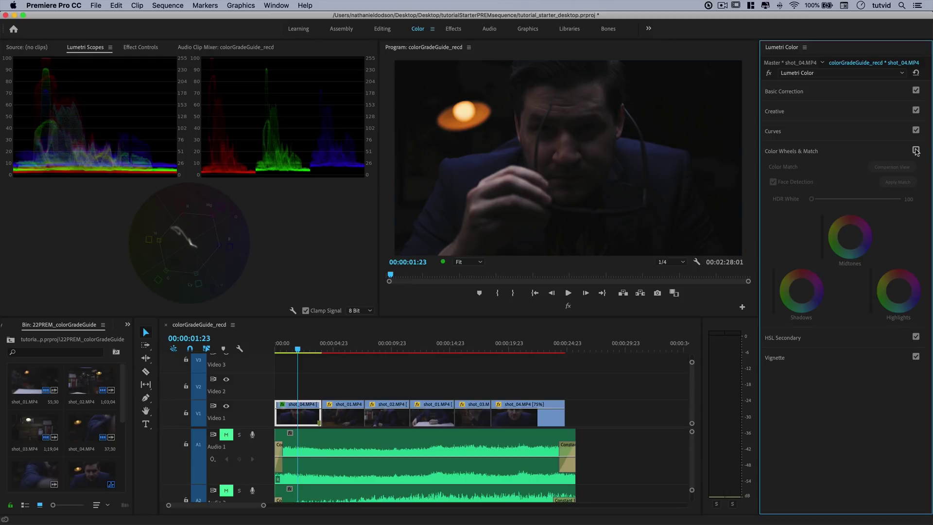
click(916, 150)
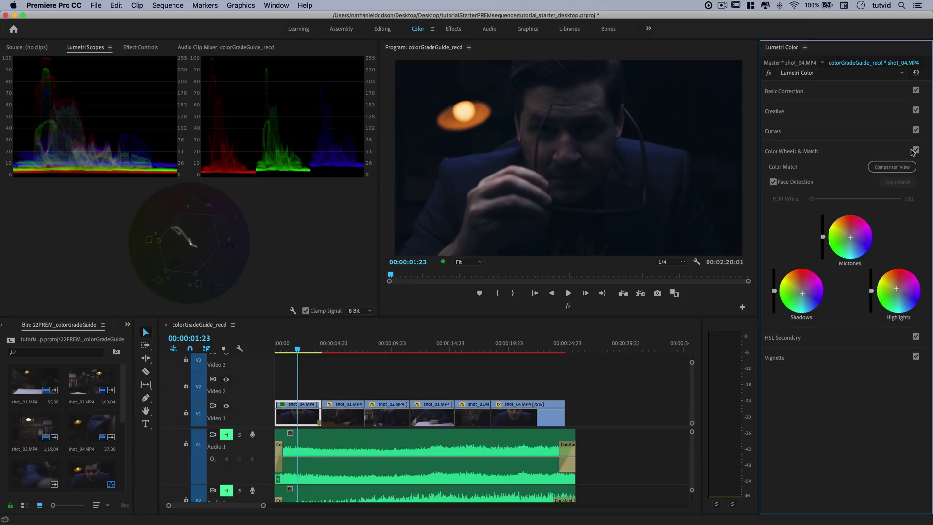
click(916, 150)
click(916, 150)
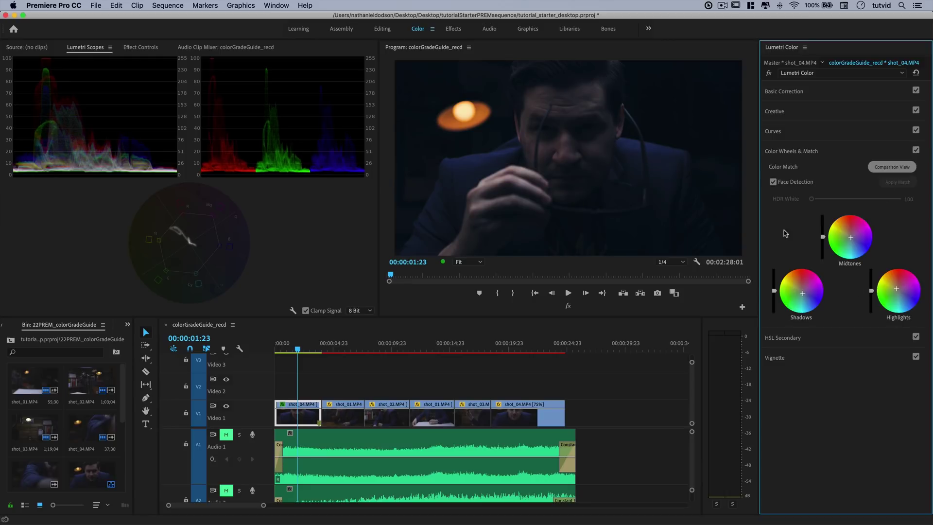
click(815, 156)
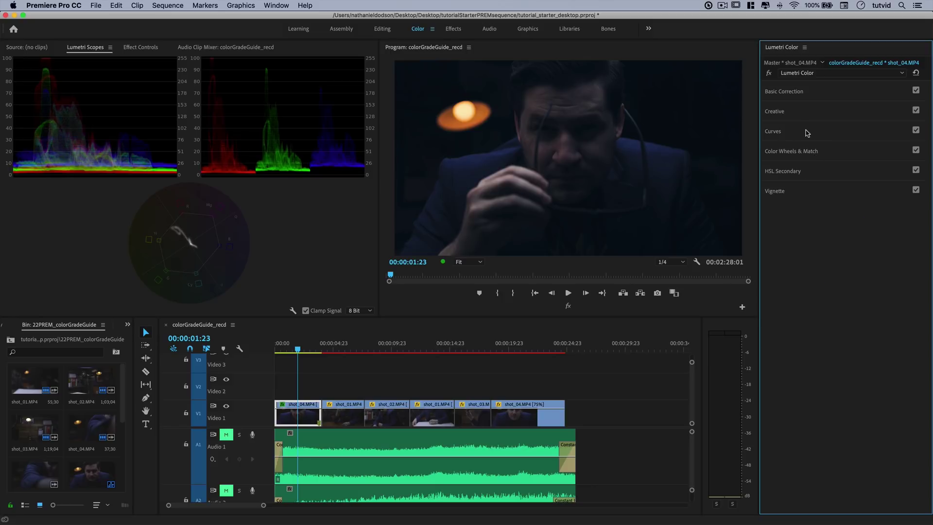
click(807, 133)
Step: Lift the blue curve's shadows and lower the blue and red curves' highlights
click(872, 190)
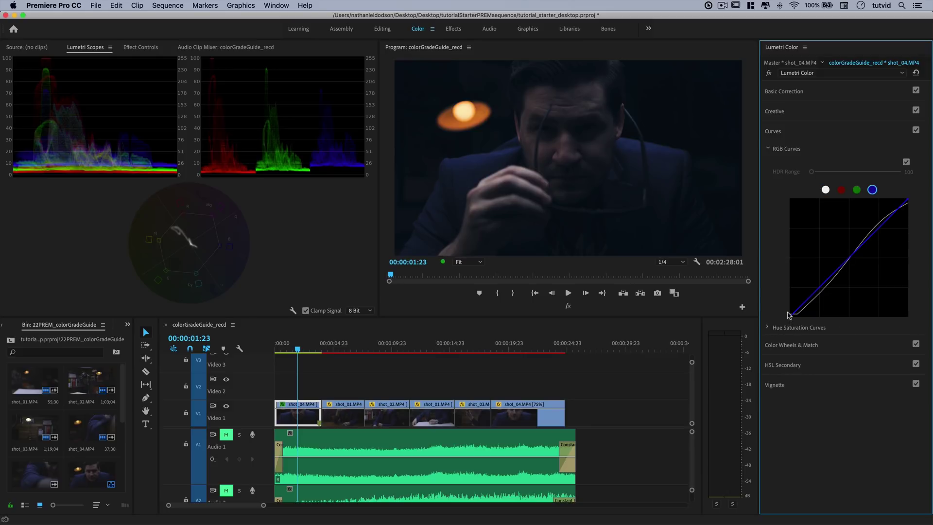
drag(792, 312, 784, 319)
drag(908, 203, 910, 209)
click(841, 190)
drag(909, 200, 911, 211)
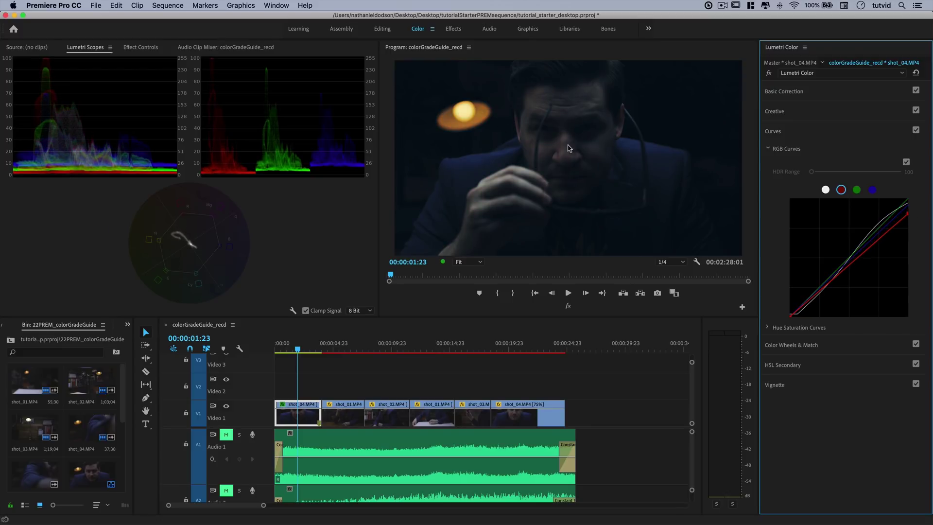
click(800, 131)
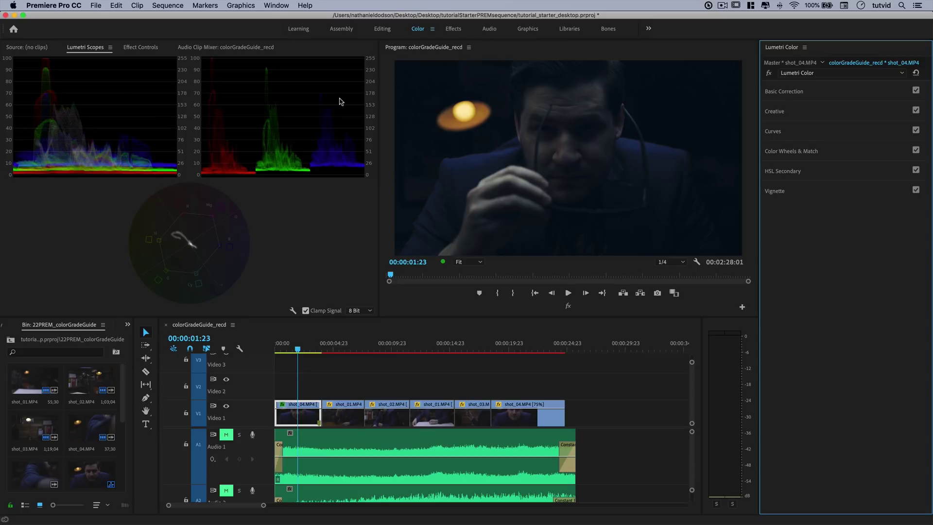
click(382, 29)
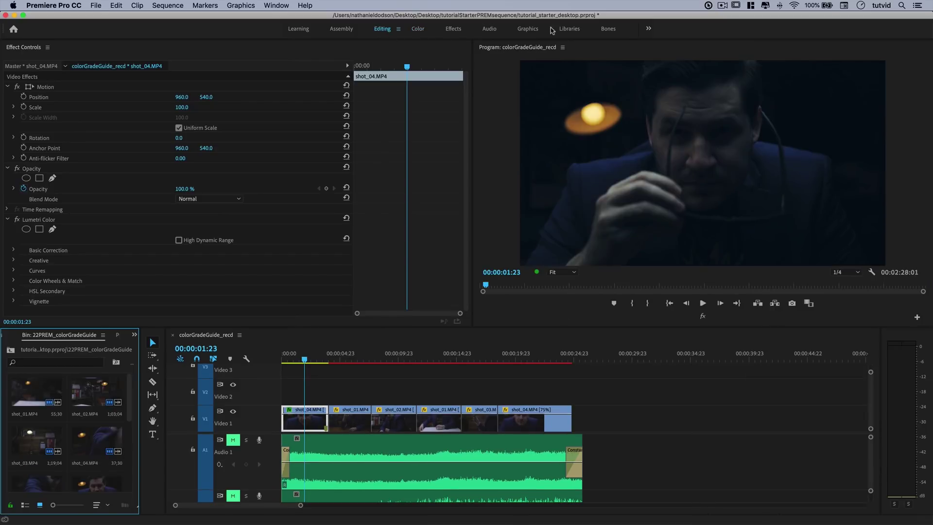
Step: In the custom workspace, toggle shot_04's Lumetri Color off and on to compare
click(609, 31)
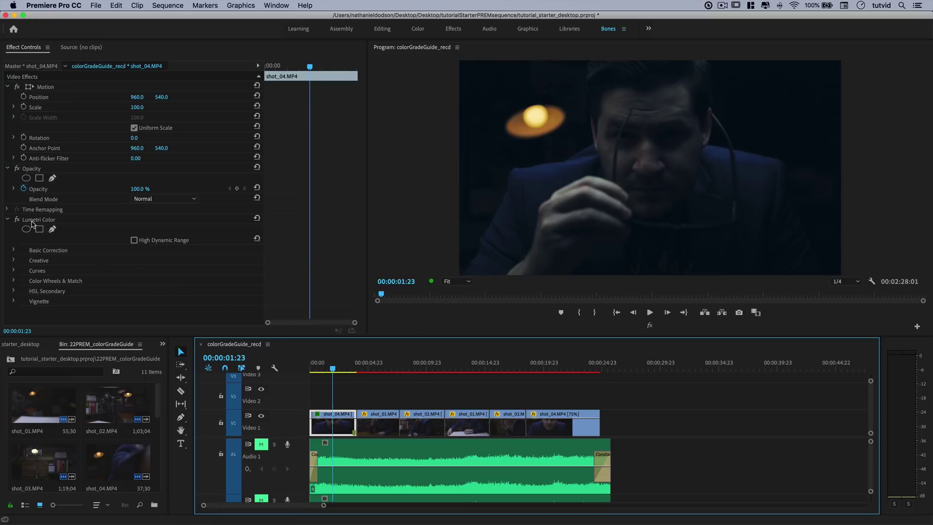
click(31, 223)
click(7, 220)
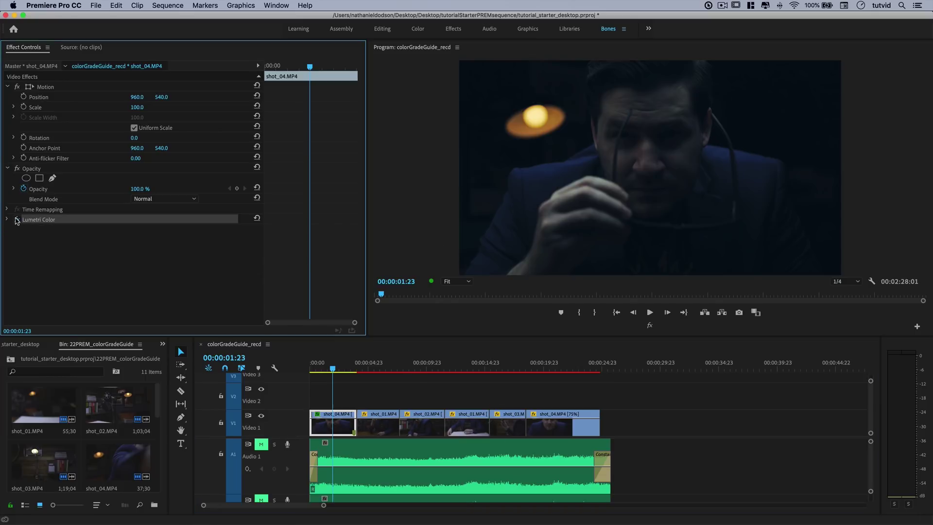
click(16, 220)
click(17, 220)
key(shift+3)
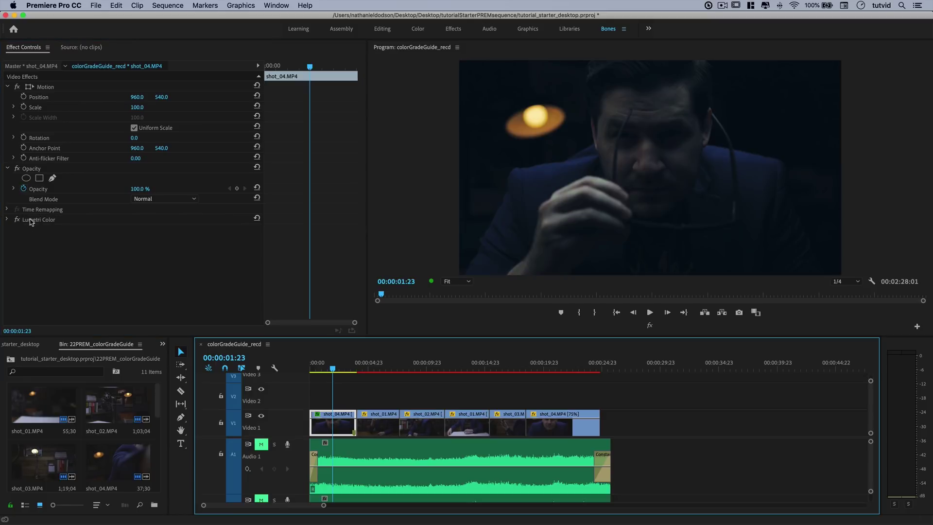
click(31, 220)
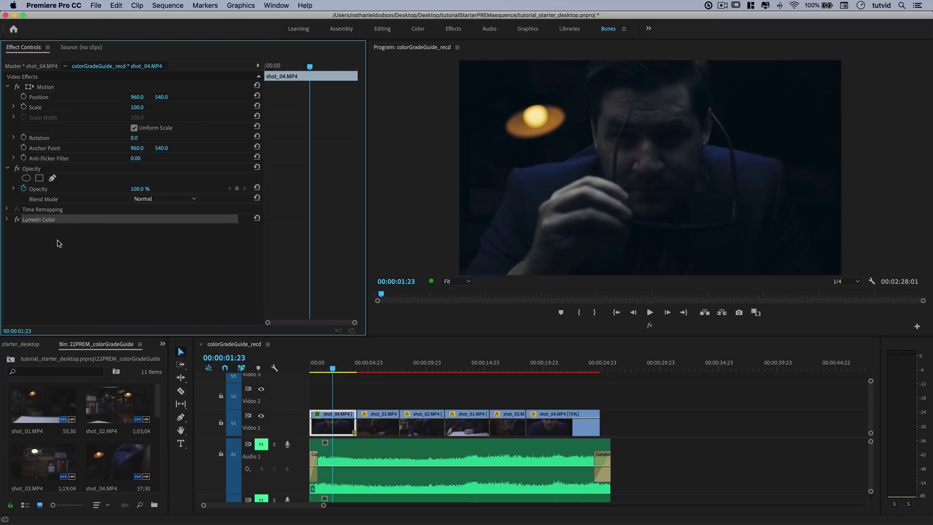
Step: Copy shot_04's Lumetri Color effect and paste it onto the shot_01 clip
right_click(42, 222)
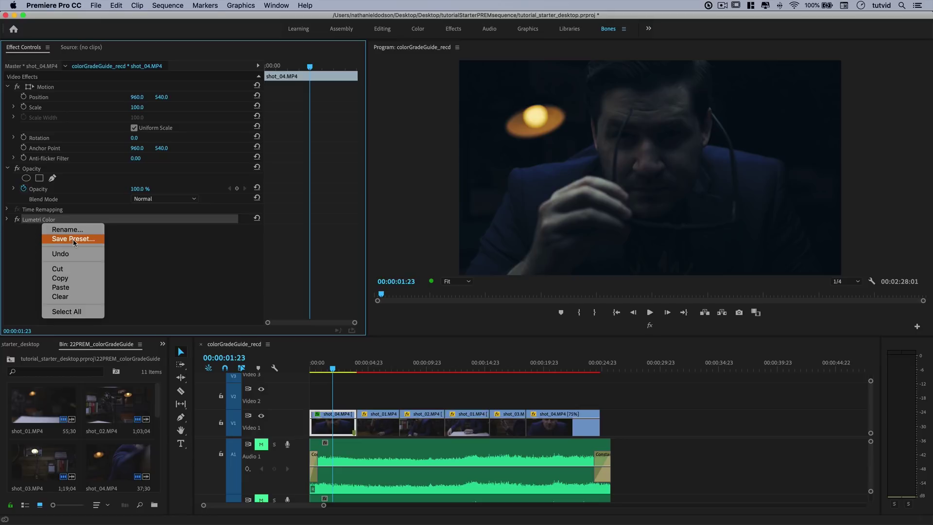
click(67, 278)
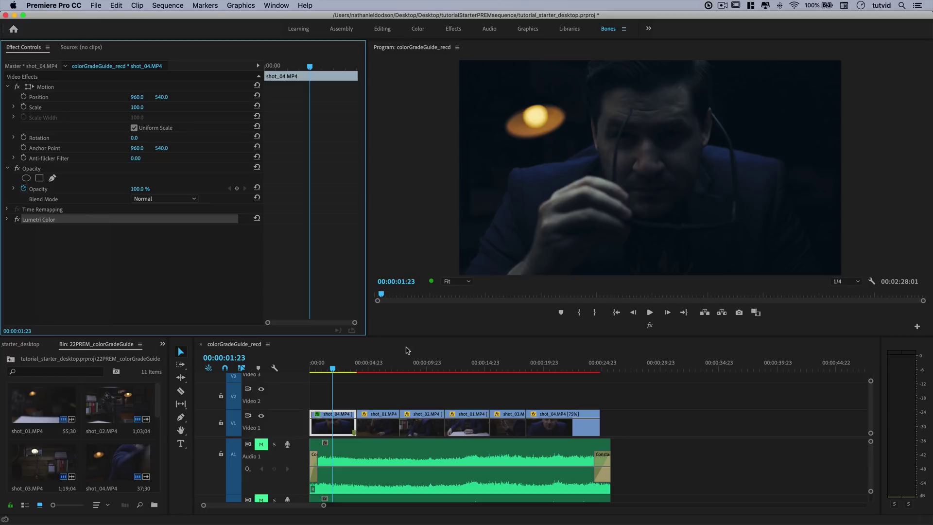
click(384, 432)
click(378, 368)
click(115, 256)
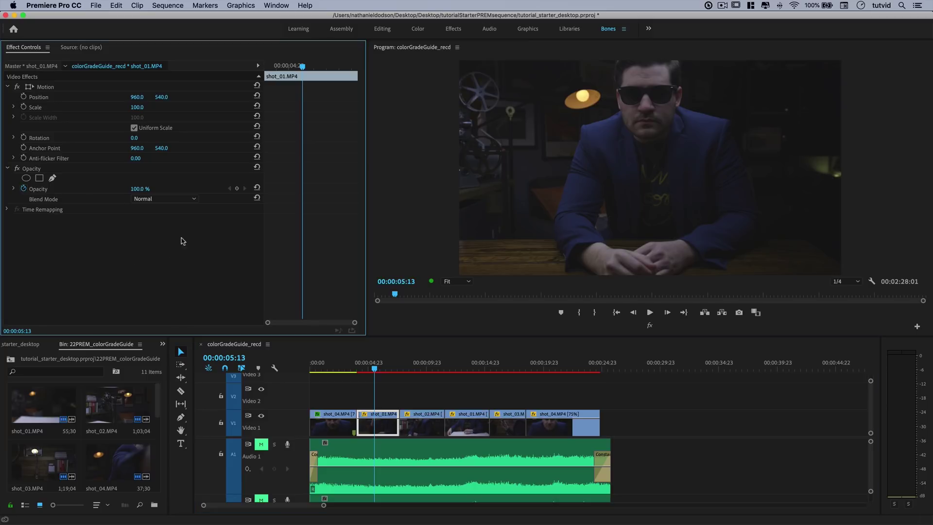
key(super+v)
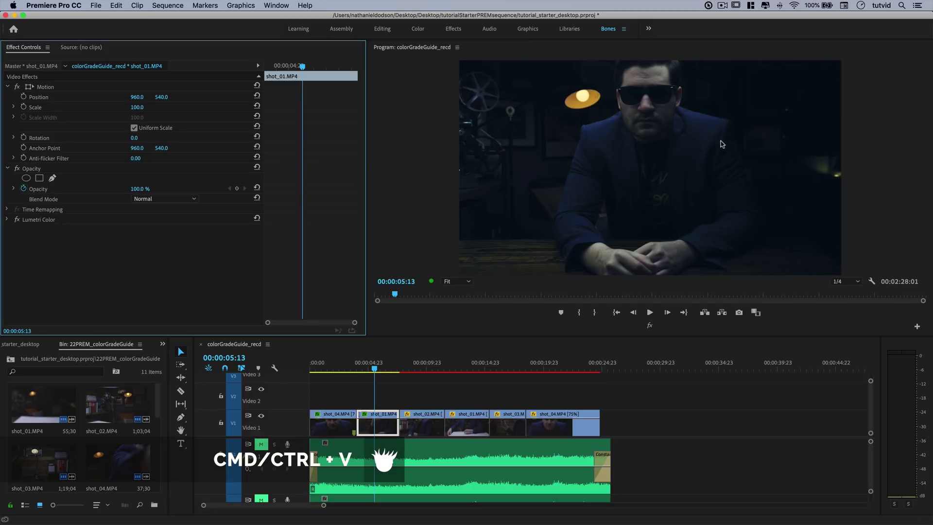
Step: Paste the Lumetri Color grade onto shot_02 and the second shot_01 clip
click(415, 369)
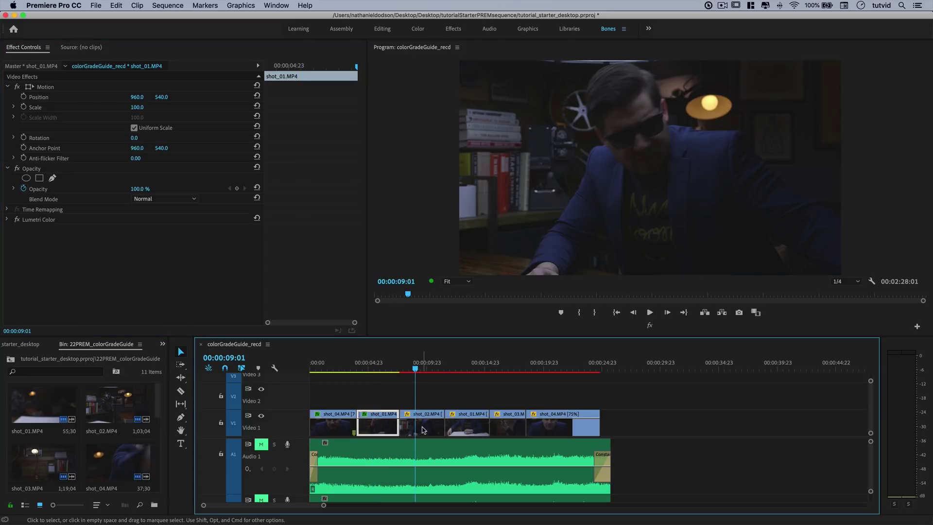
click(422, 428)
click(103, 276)
key(super+v)
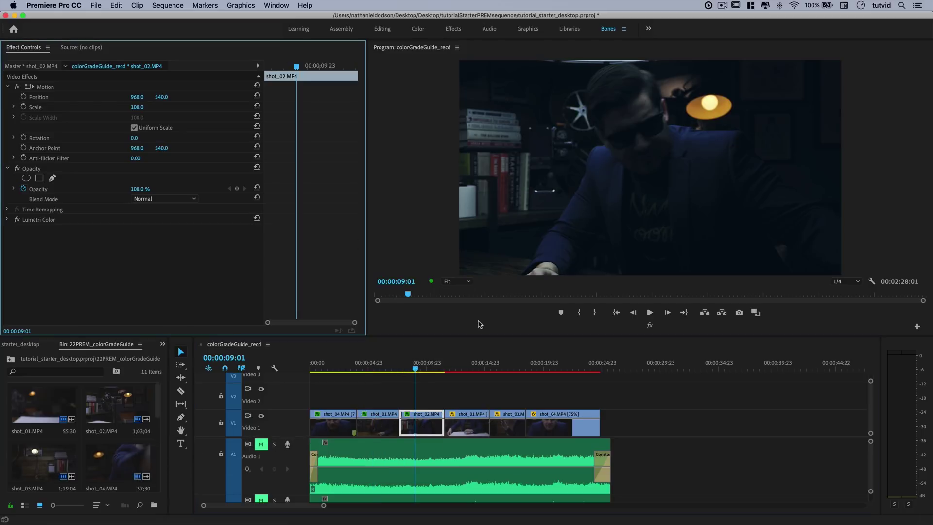
click(468, 368)
click(475, 430)
click(154, 277)
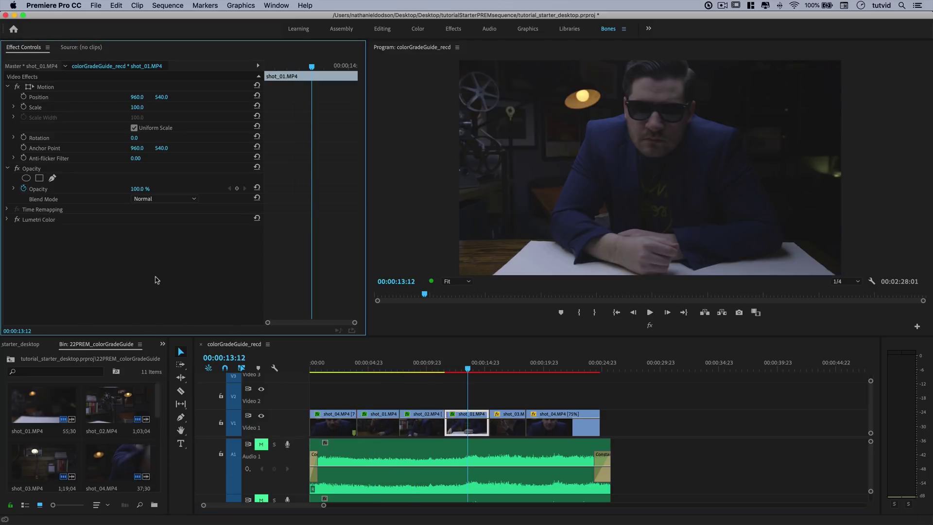
key(super+v)
Step: Paste the Lumetri Color grade onto shot_03 and the last shot_04 clip
click(509, 363)
drag(509, 363, 507, 363)
click(507, 427)
click(125, 268)
key(super+v)
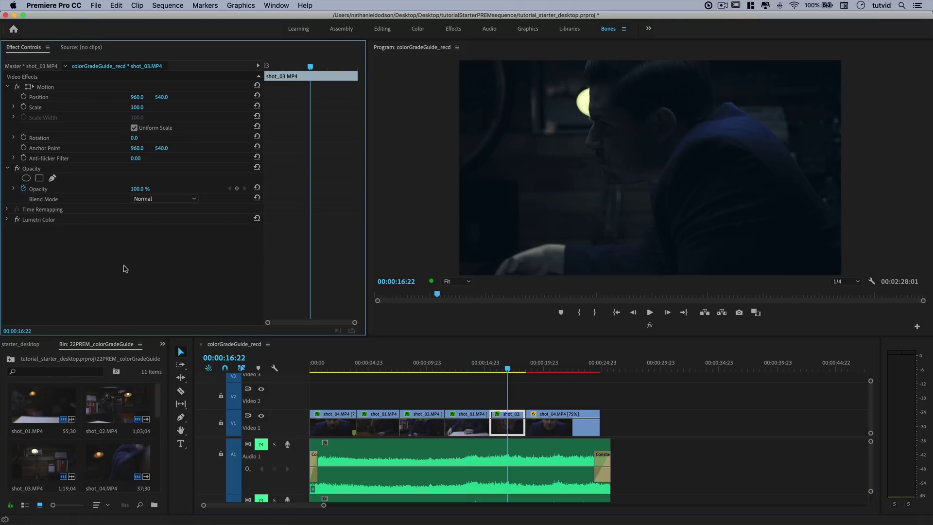
click(547, 362)
click(555, 427)
click(154, 293)
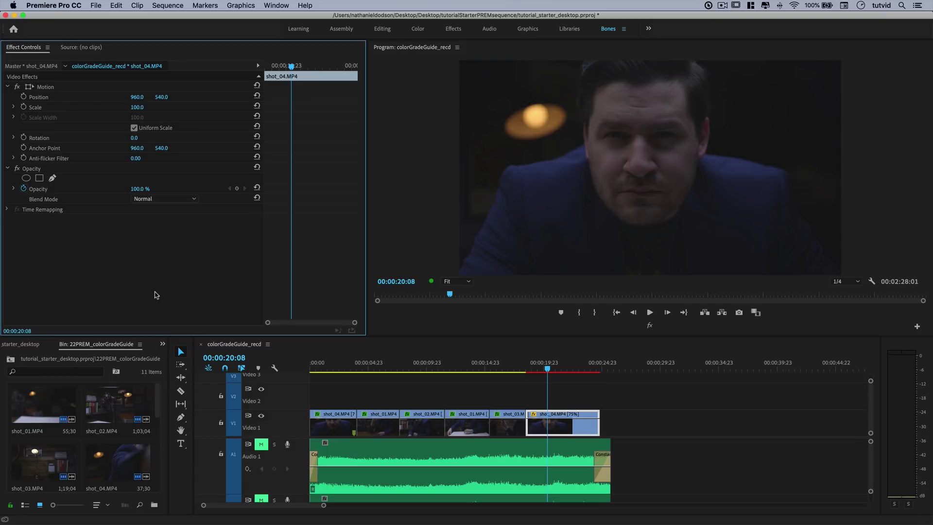
key(super+v)
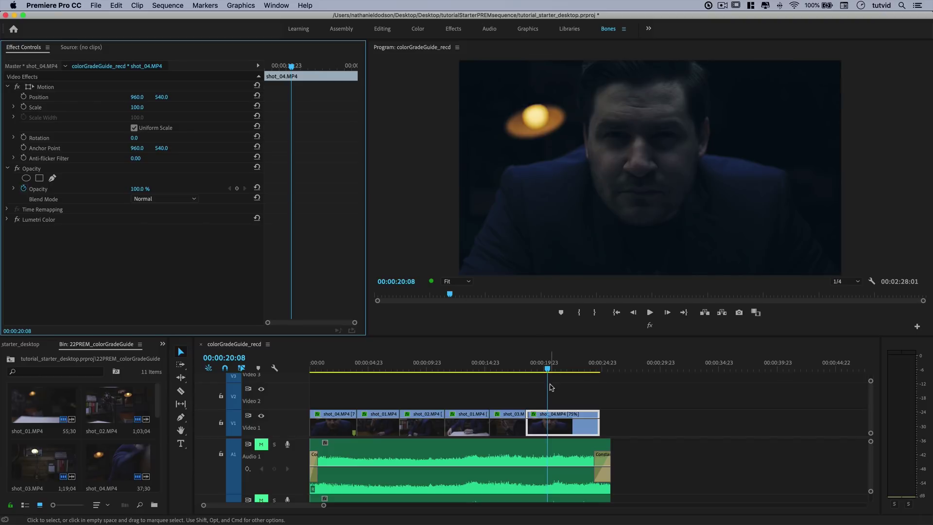
Step: Compare graded and ungraded shots with Global FX Mute, then select shot_03 in the Color workspace
drag(527, 363, 473, 382)
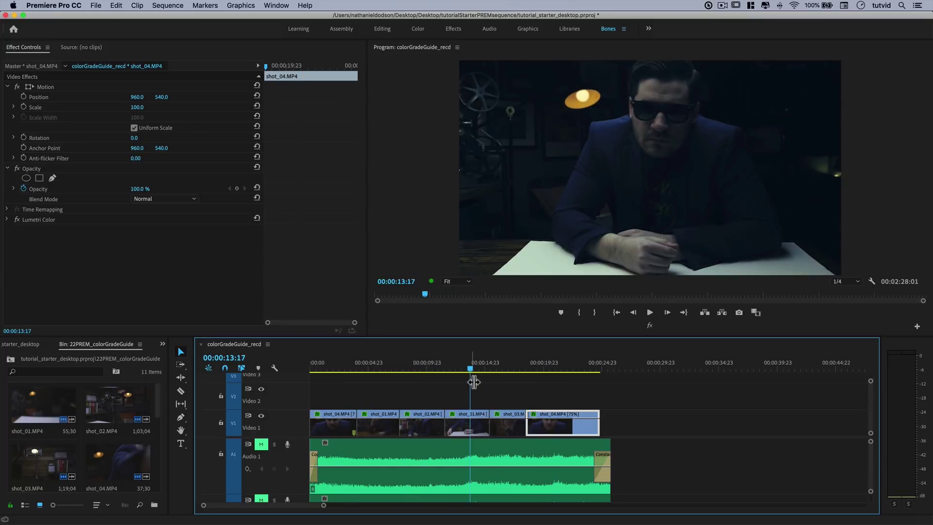
click(650, 325)
drag(469, 371, 502, 372)
click(650, 325)
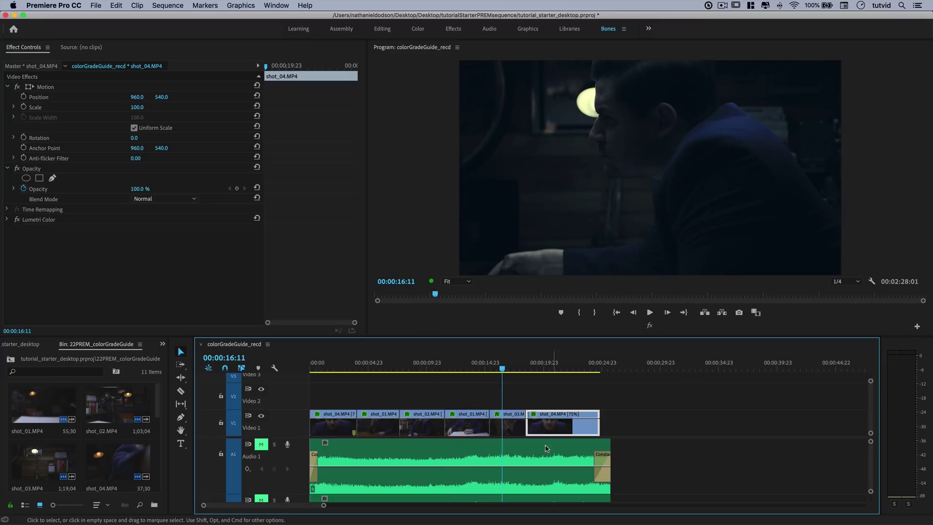
click(509, 426)
click(418, 29)
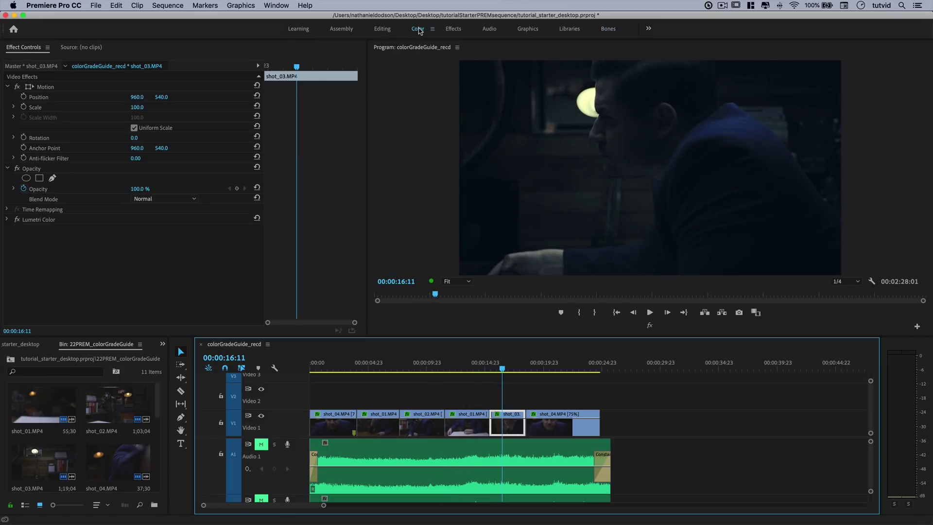
Step: Shape shot_03's master white curve into an S, lowering shadows and raising highlights, then check other shots
click(781, 134)
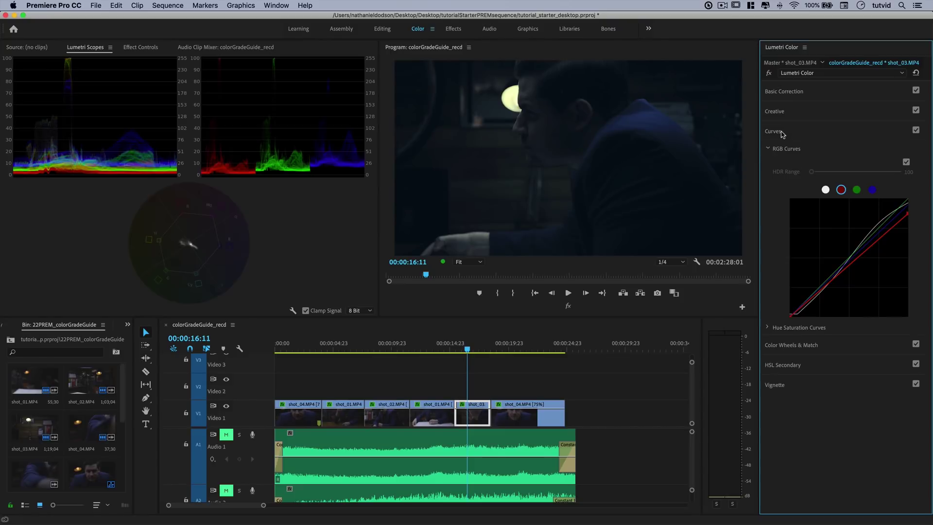
click(826, 190)
click(836, 275)
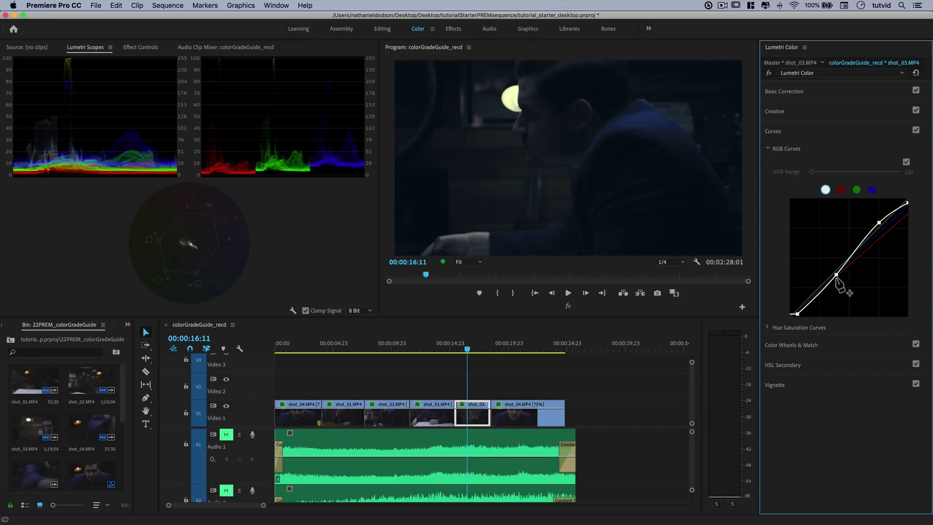
drag(836, 275, 834, 281)
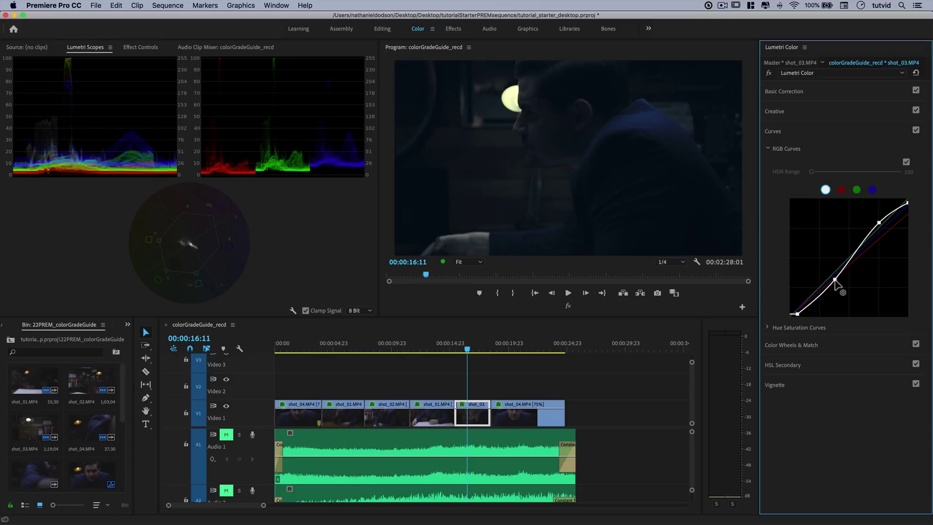
drag(878, 223, 912, 198)
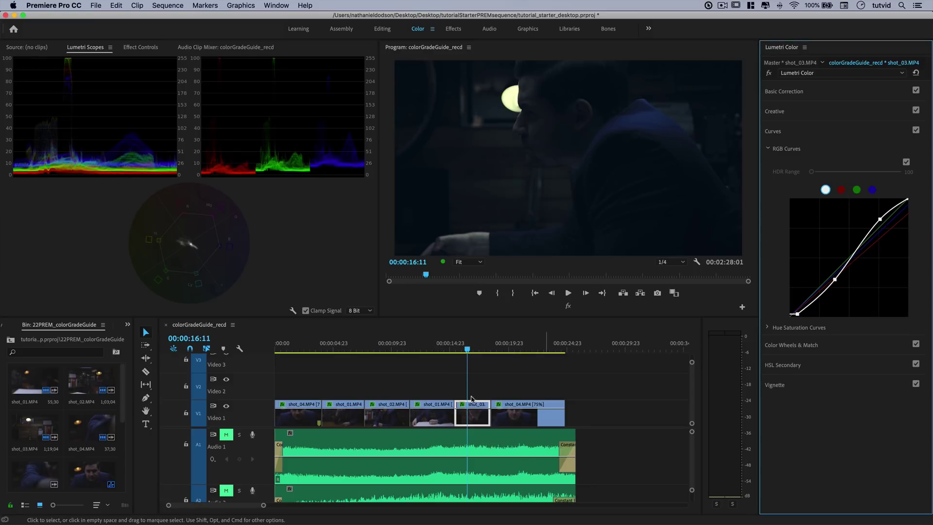
click(437, 349)
drag(440, 352, 378, 369)
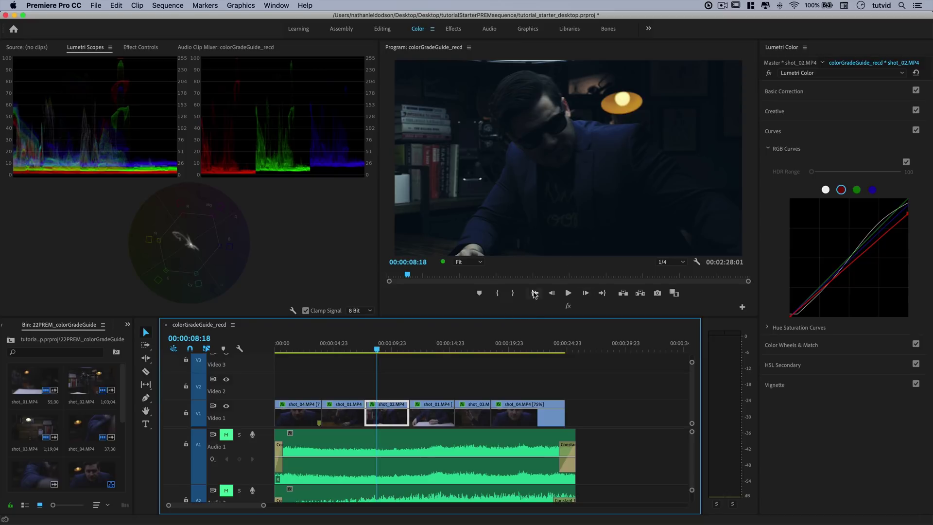
Step: Place 8mm Film Grain (HD).mov on Video 2 at the start, trimmed to end with the shots
click(609, 29)
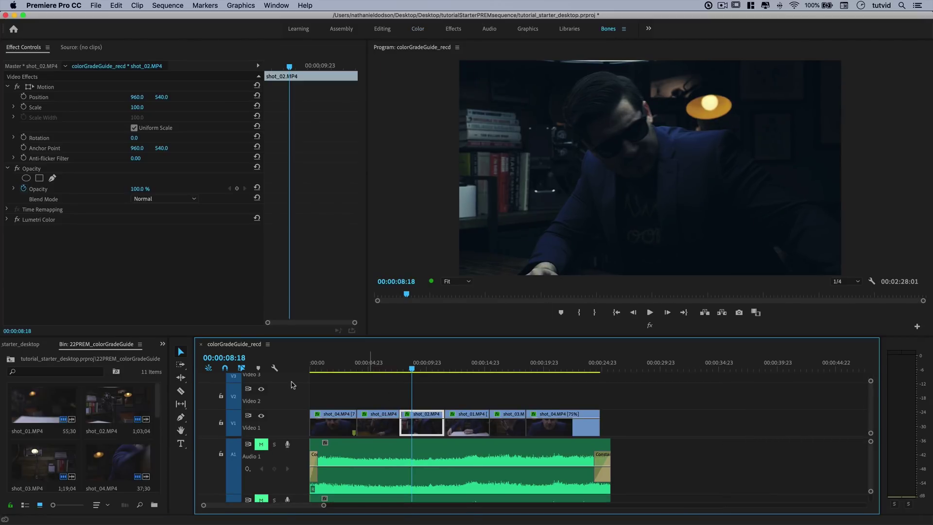
drag(410, 338, 413, 273)
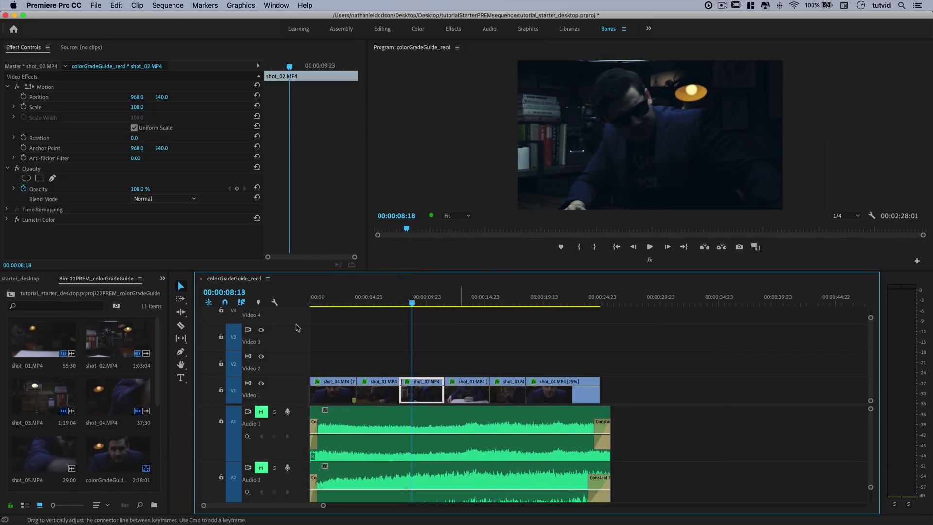
scroll(116, 422, down, 5)
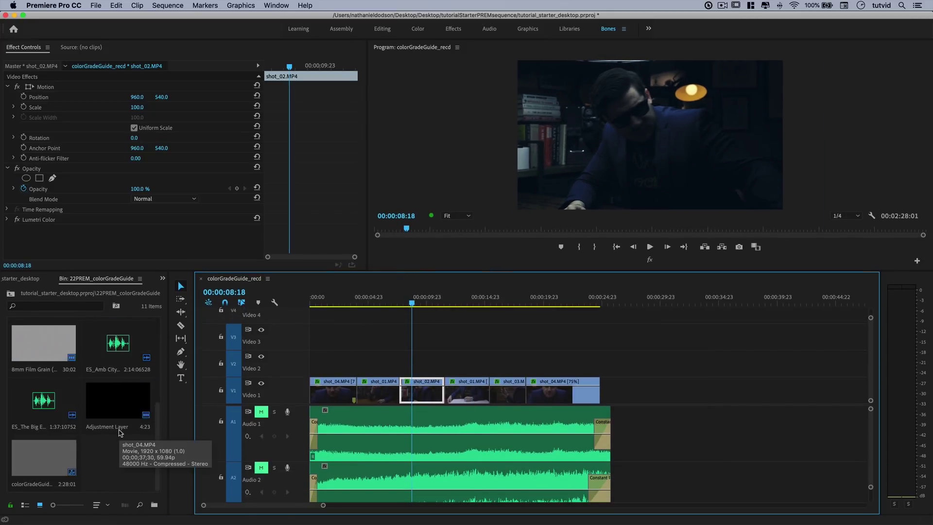
click(42, 352)
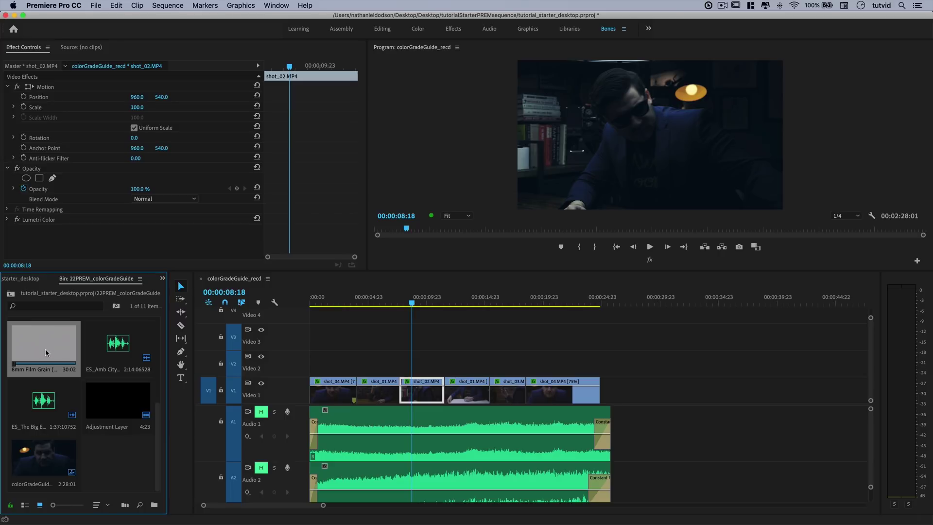
drag(48, 346, 312, 362)
drag(661, 364, 599, 367)
Step: Set the grain clip to Overlay blend mode at 40% opacity and return to the sequence start
click(534, 373)
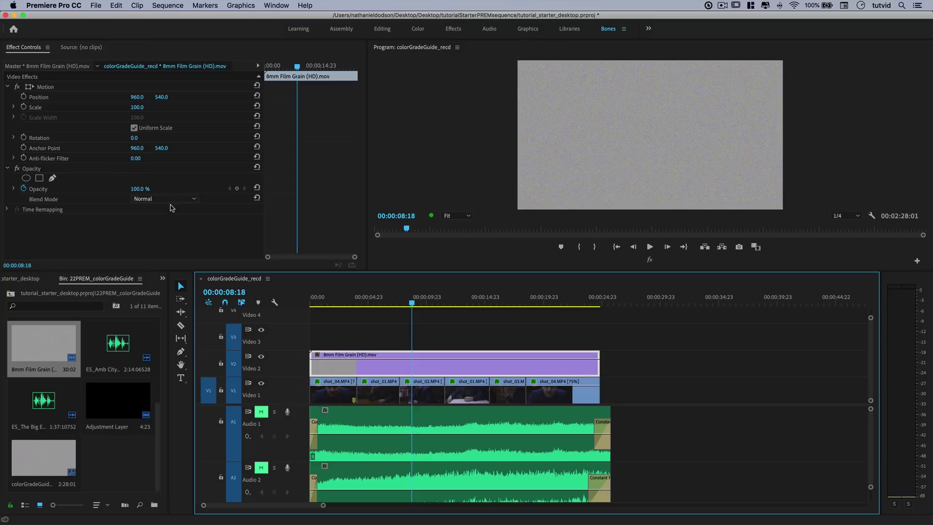
click(162, 199)
click(150, 343)
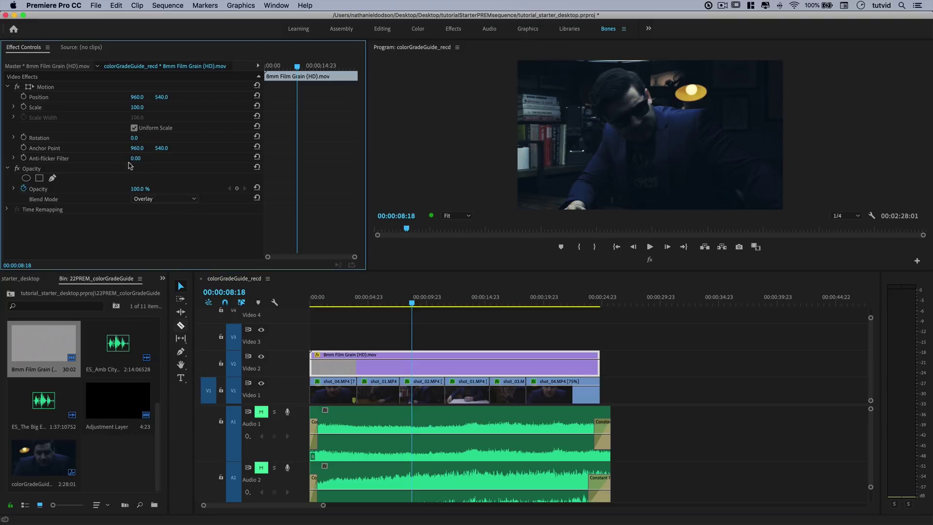
key(ctrl+`)
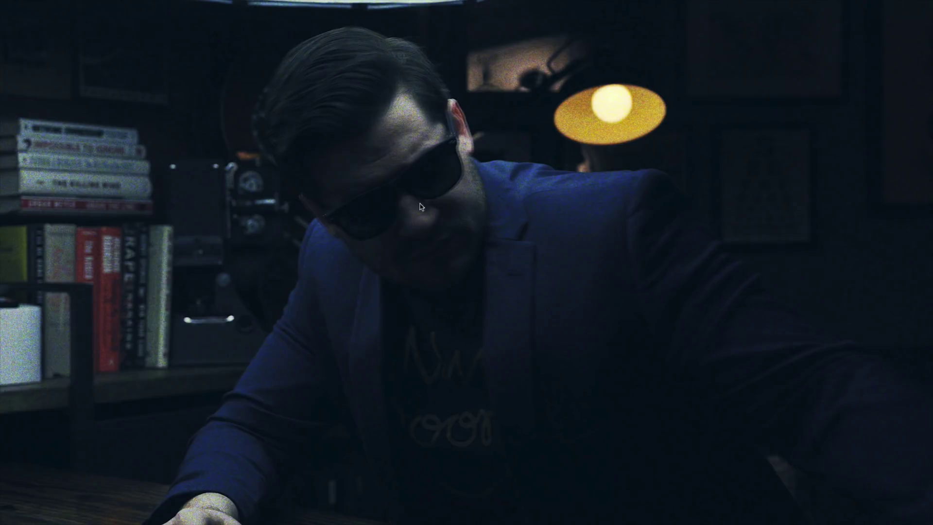
key(ctrl+`)
click(140, 189)
text(40)
key(Return)
drag(413, 303, 358, 303)
key(Home)
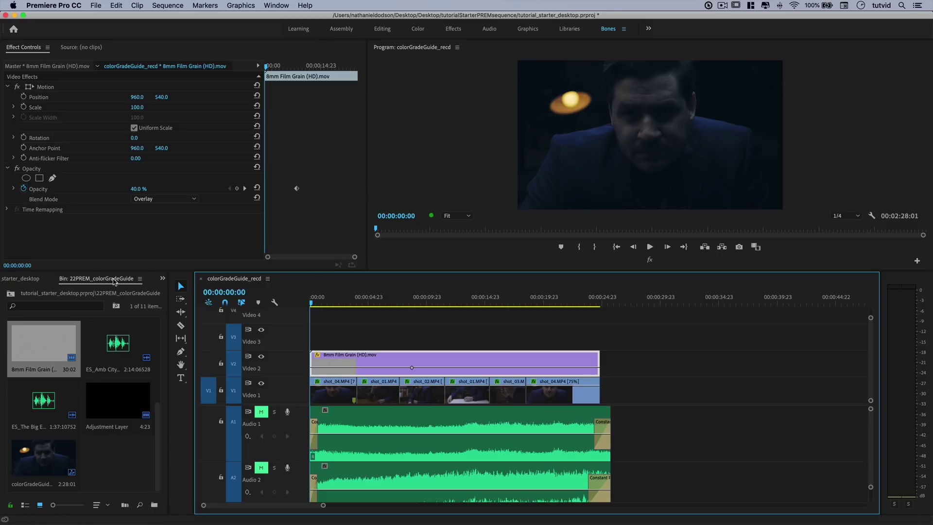
Step: Create a 1920x1080 adjustment layer and lay it on Video 3 across the sequence
drag(169, 368, 239, 369)
click(200, 504)
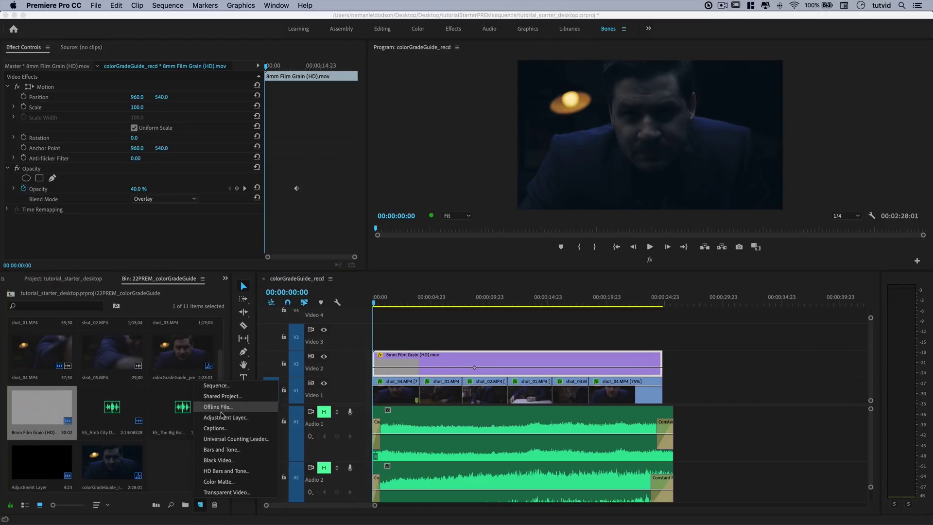
click(223, 417)
click(526, 307)
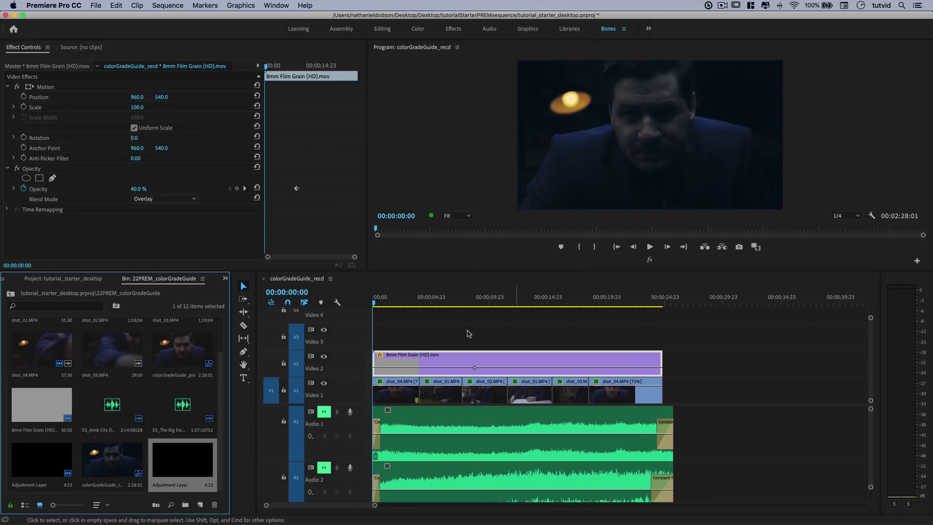
drag(243, 461, 662, 340)
drag(589, 299, 490, 299)
click(493, 340)
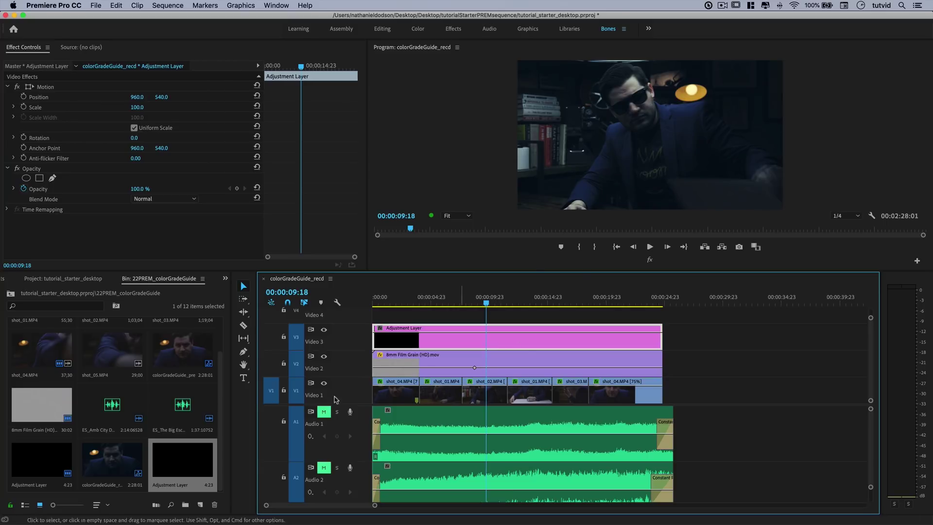
Step: Search the Effects panel for Crop and apply it to the adjustment layer
click(225, 277)
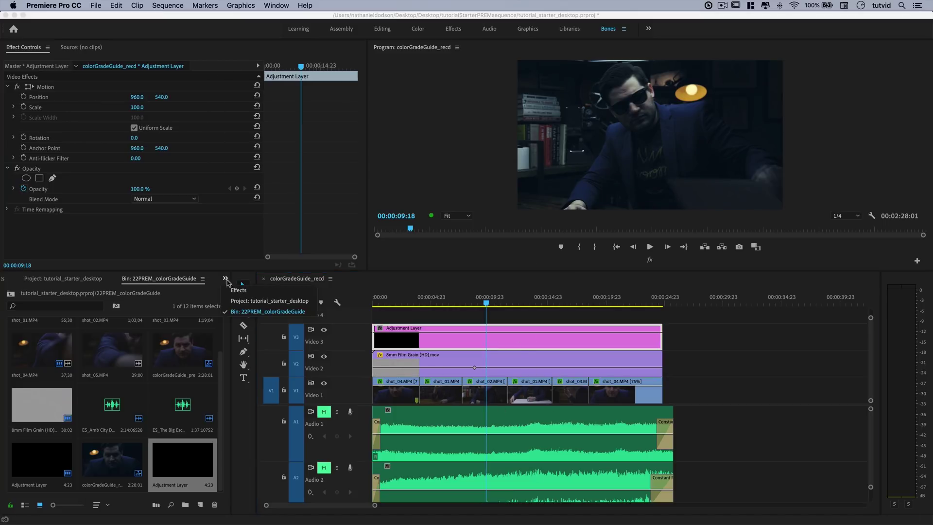
click(241, 290)
click(82, 291)
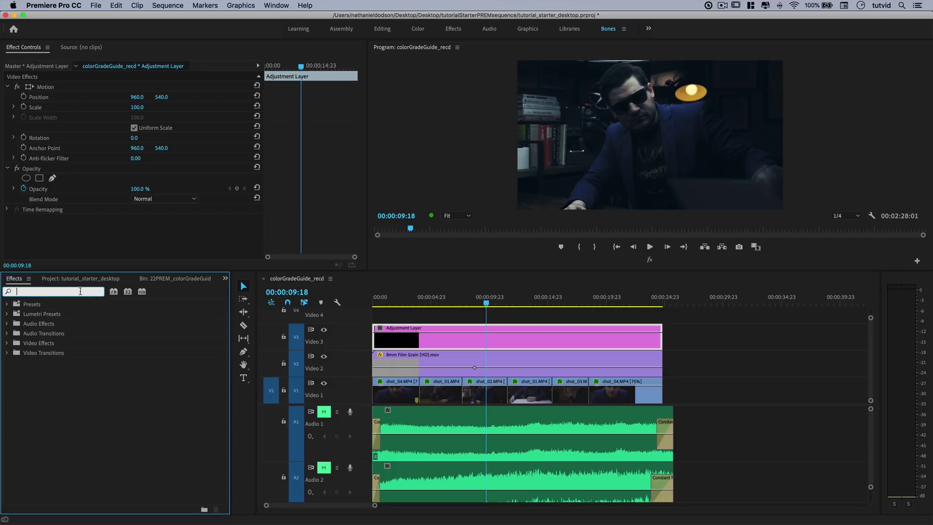
text(Crop)
drag(40, 364, 445, 348)
drag(483, 304, 465, 304)
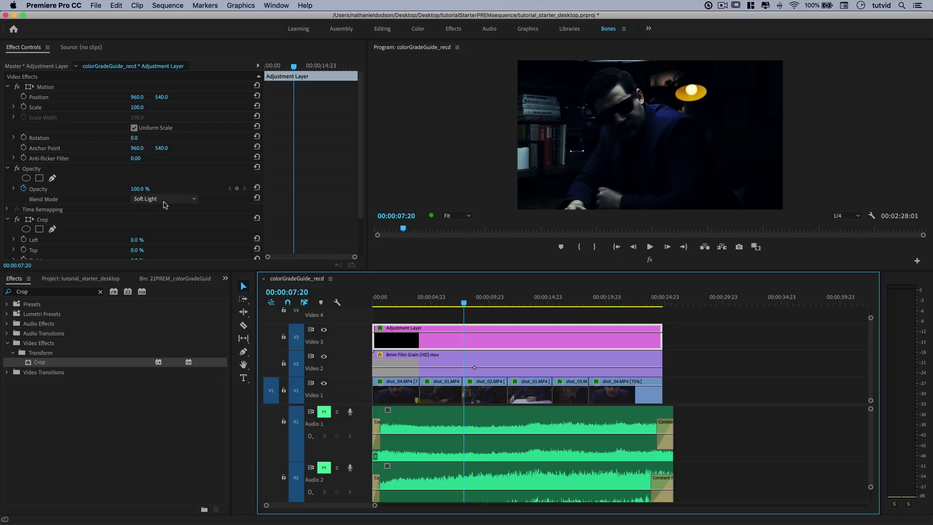
Step: Keep Normal blending and set the crop's Top and Bottom to 13%
click(162, 199)
click(159, 208)
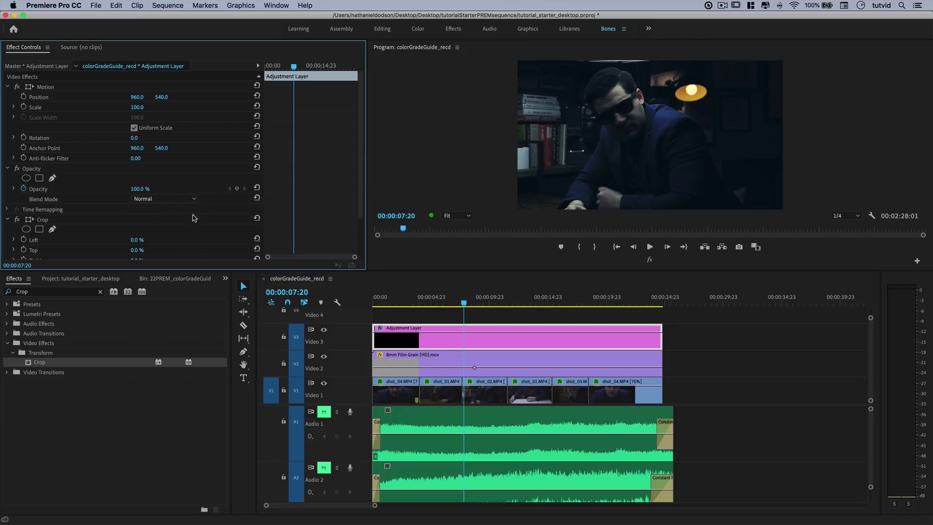
scroll(146, 209, down, 3)
click(142, 204)
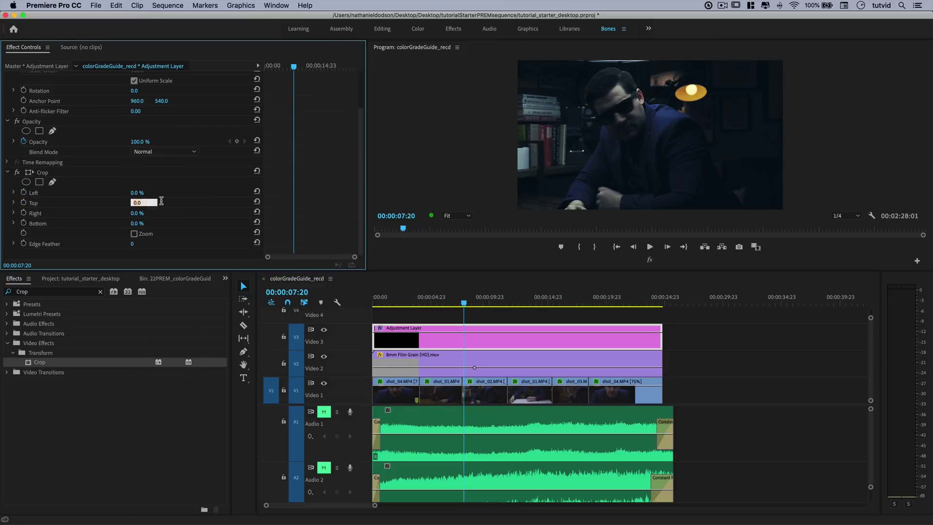
text(13)
key(Tab)
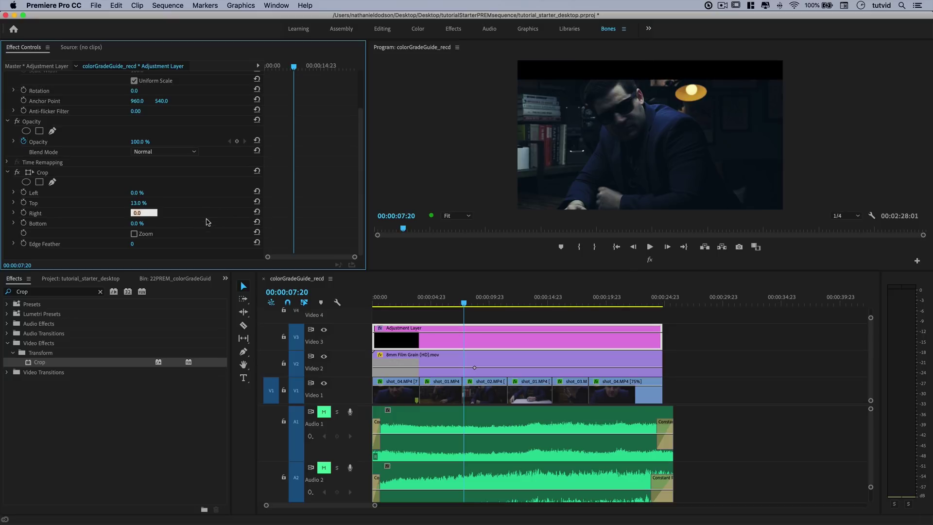
key(Tab)
text(13)
key(Tab)
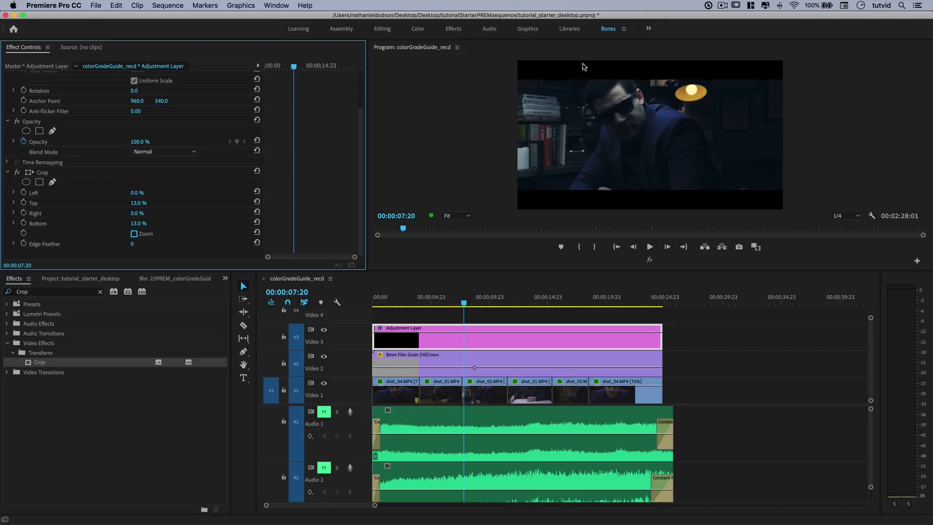
key(j)
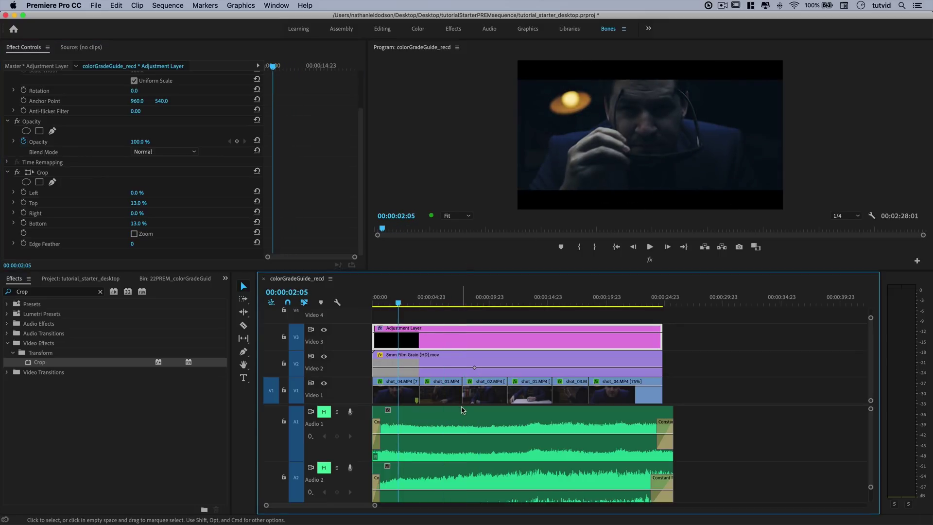
Step: Set Position Y to 590 on both shot_04 clips
click(605, 297)
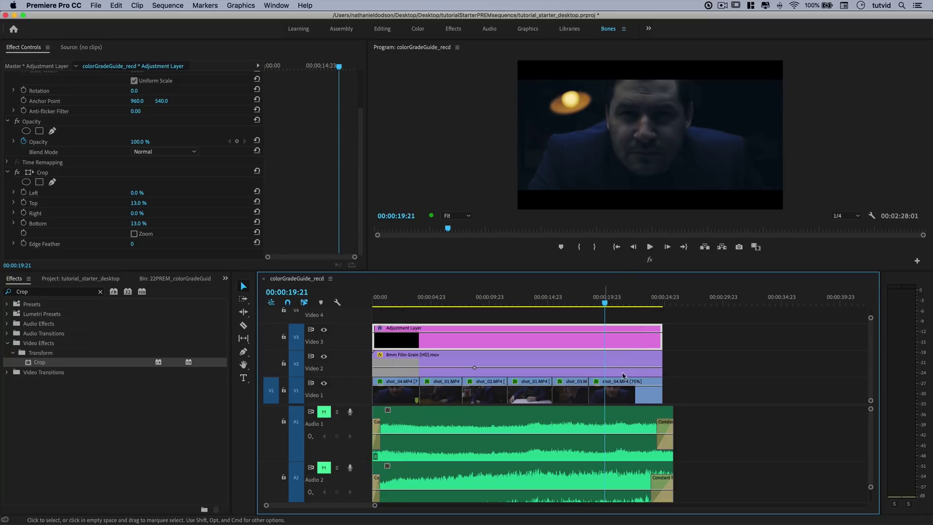
click(631, 395)
click(162, 97)
text(590)
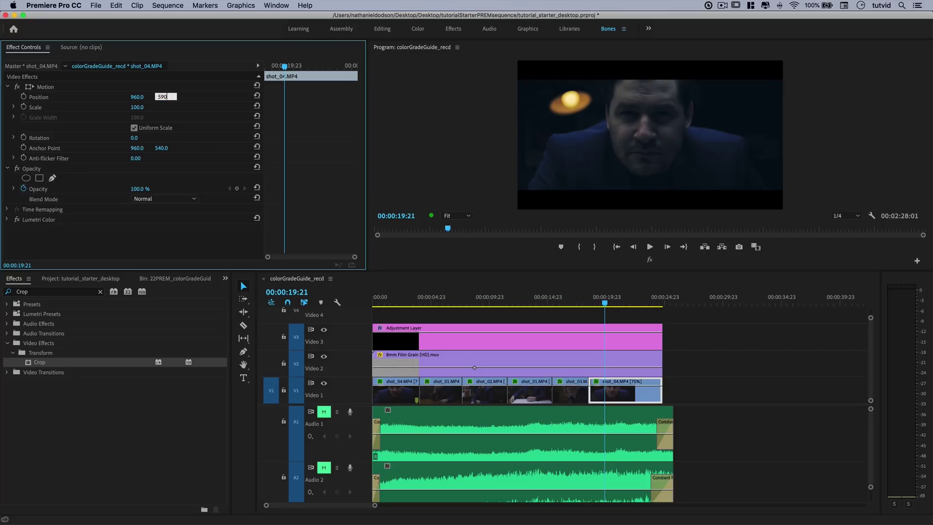
key(Return)
click(391, 301)
click(398, 397)
click(162, 97)
text(540590)
key(Tab)
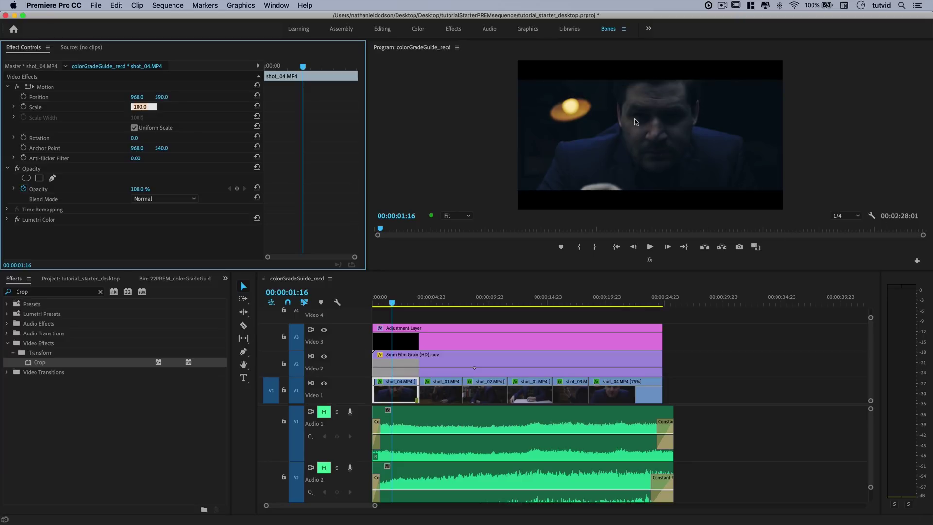
Step: Set Position Y to 640 on both shot_01 clips
click(441, 299)
click(442, 386)
click(164, 96)
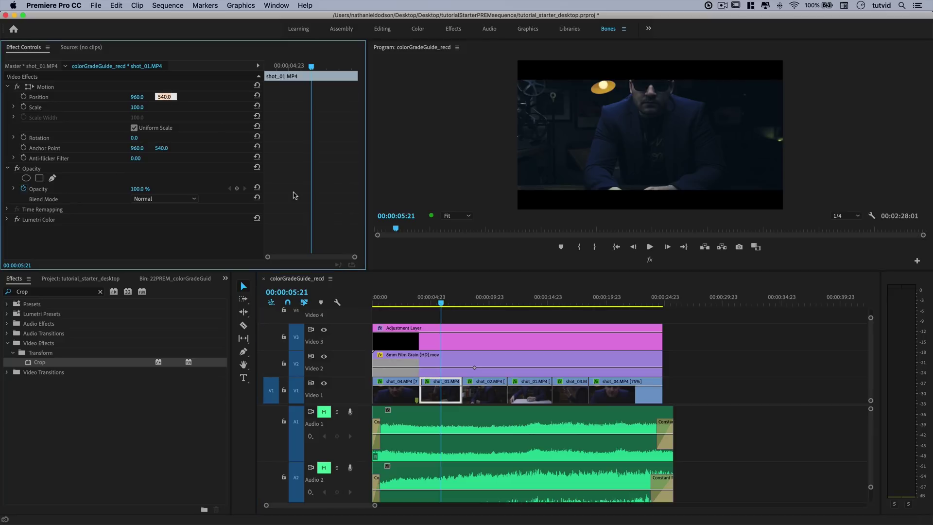
text(640)
key(Tab)
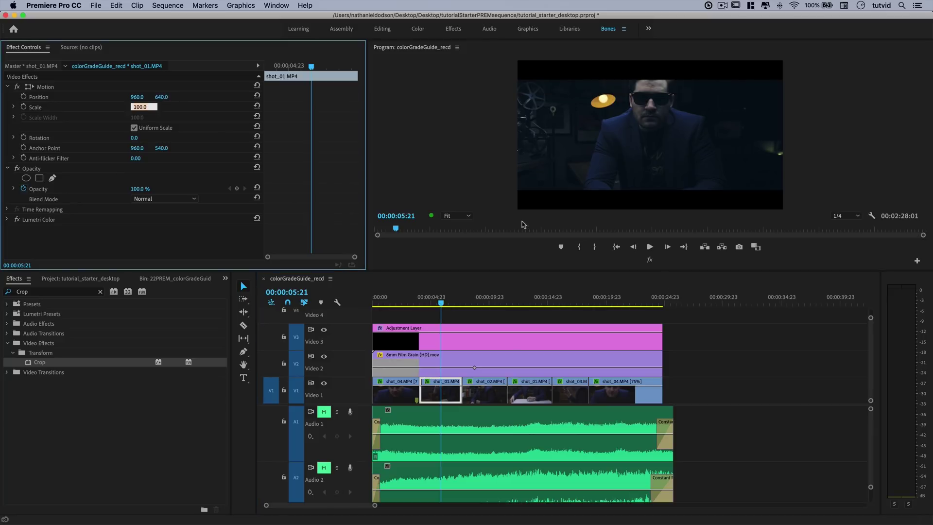
drag(476, 298, 518, 306)
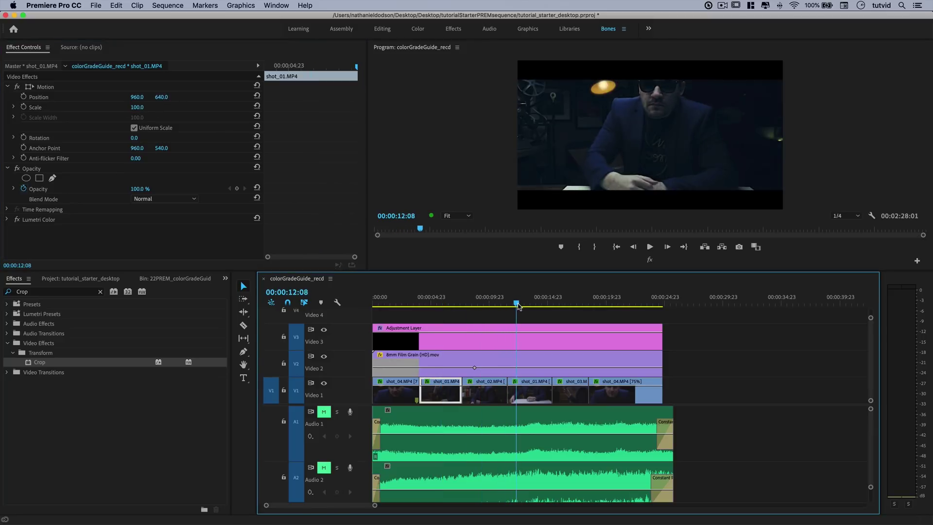
click(527, 391)
click(165, 96)
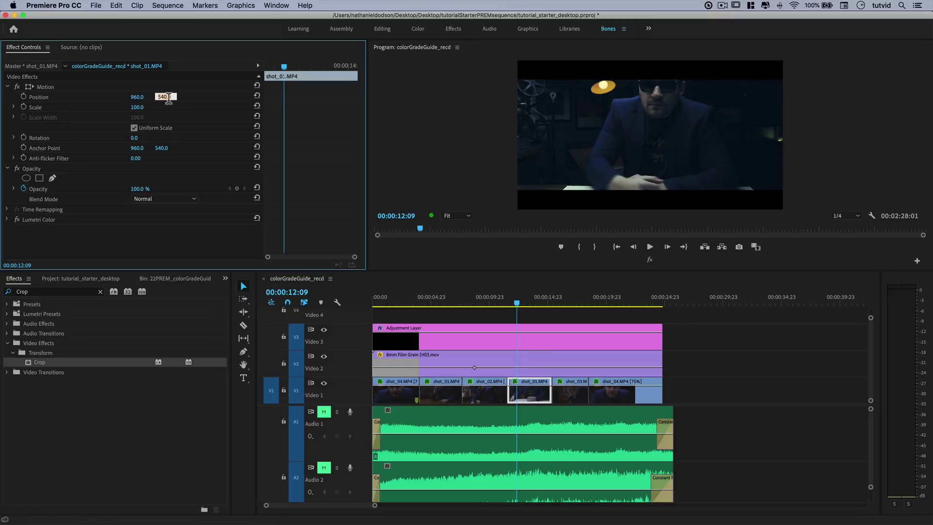
key(Tab)
Step: Set shot_03's Position Y to 640, correcting an initial 600
drag(532, 304, 572, 305)
click(570, 391)
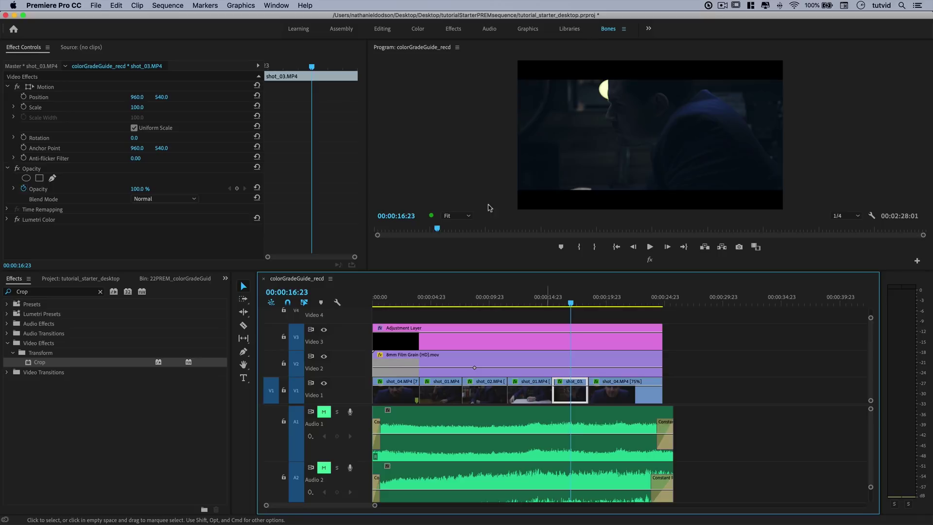
click(165, 97)
text(600)
key(Tab)
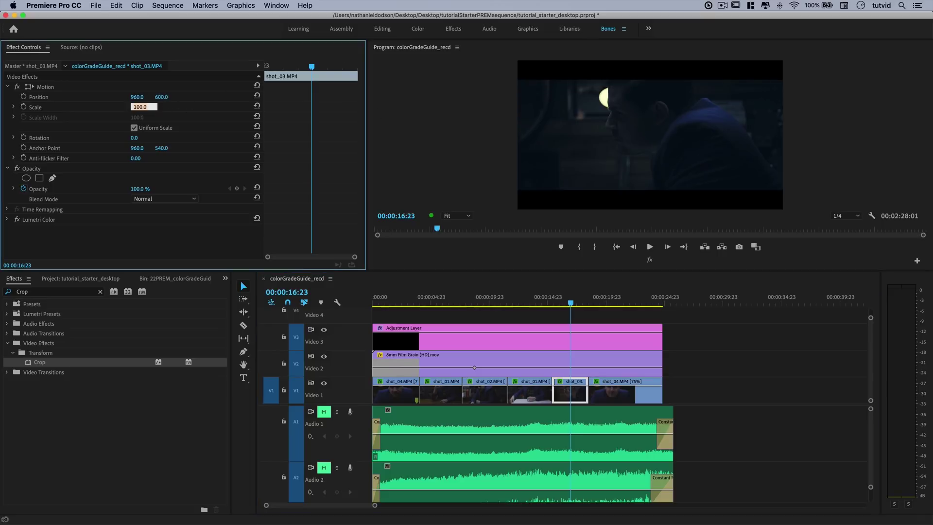
key(shift+Tab)
text(640)
key(Tab)
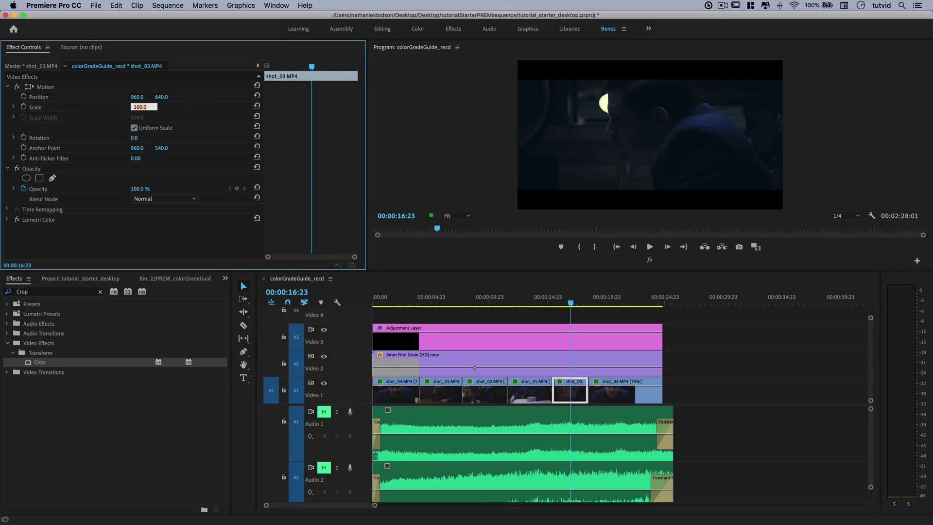
click(467, 304)
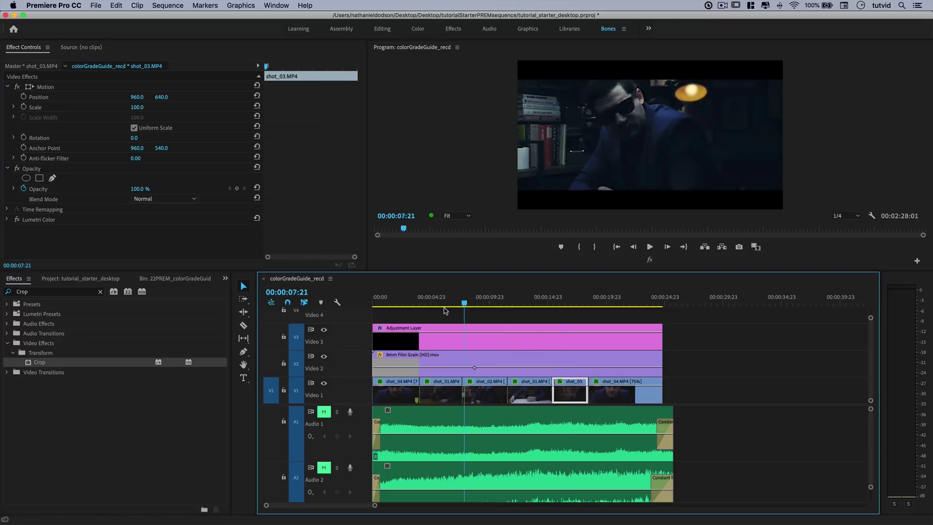
Step: Preview the graded frame full screen, then return the playhead to the sequence start
key(ctrl+grave)
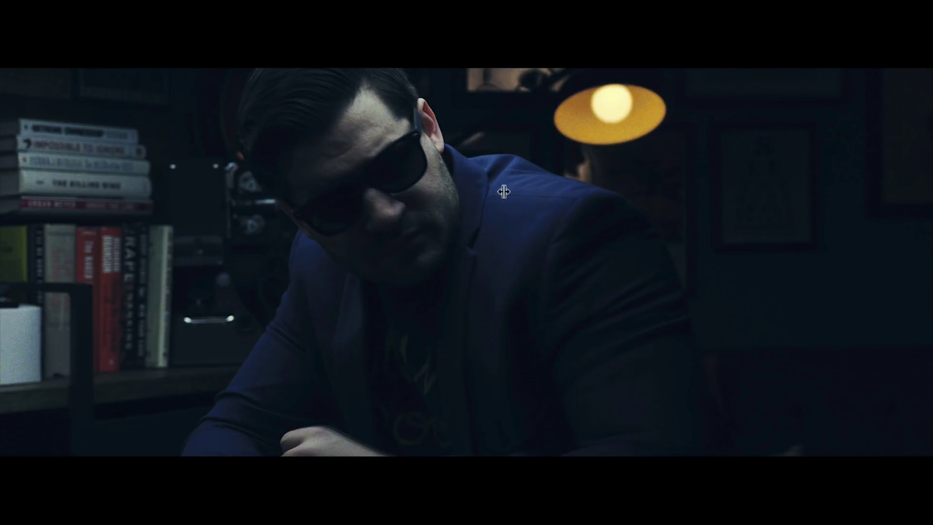
key(ctrl+grave)
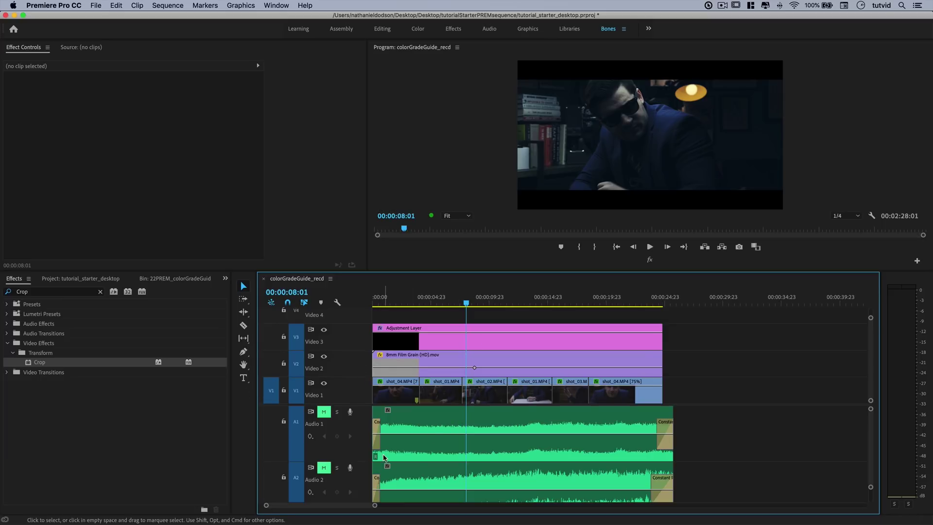
click(402, 305)
key(Home)
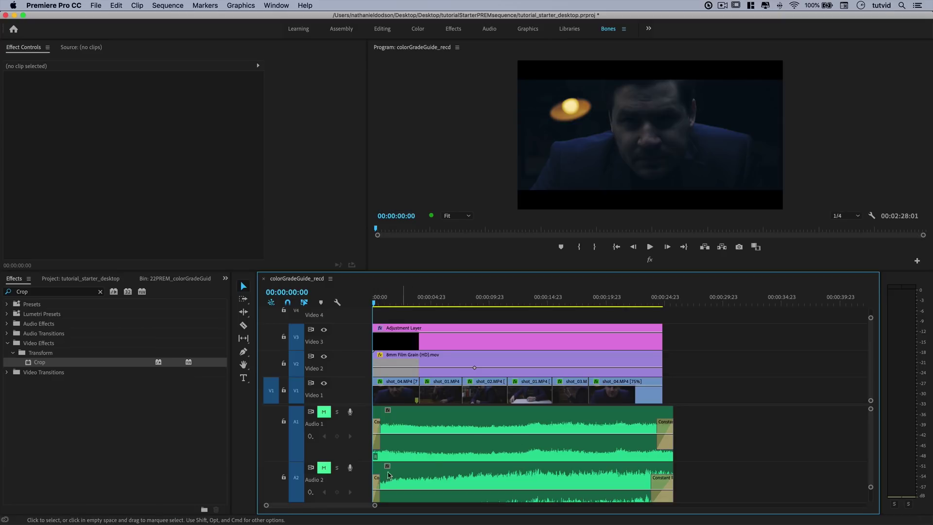
Step: Unmute the Audio 1 track and play the sequence full screen
click(325, 412)
key(ctrl+grave)
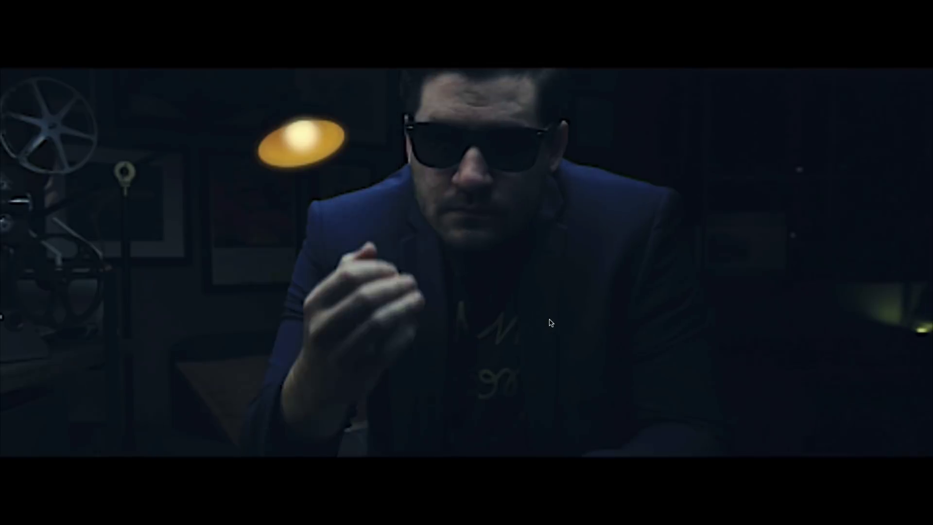
key(ctrl+grave)
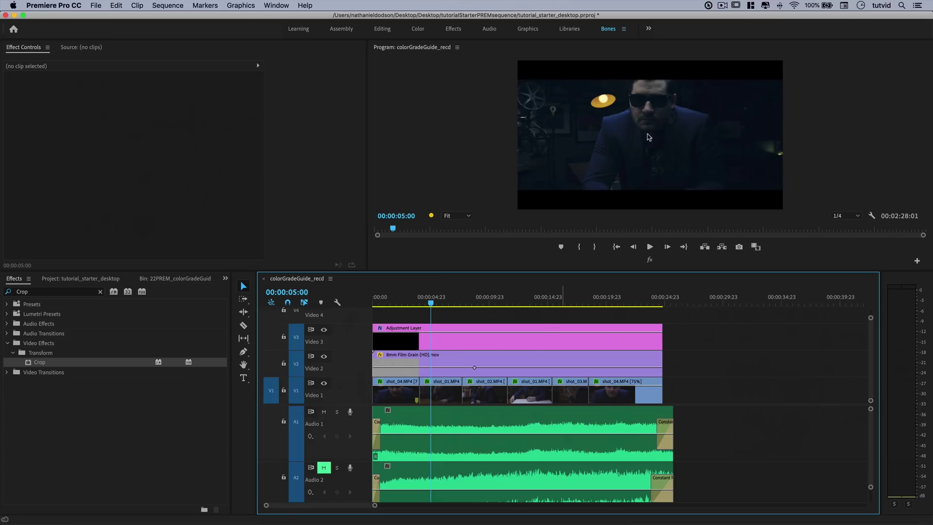
Step: Unmute the Audio 2 track and replay the sequence full screen from the start with sound
click(324, 467)
key(Home)
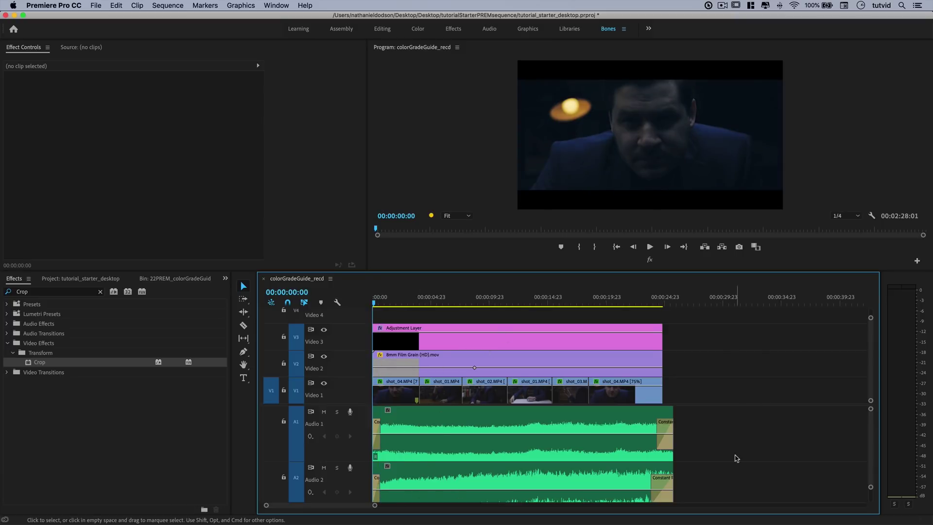
key(ctrl+grave)
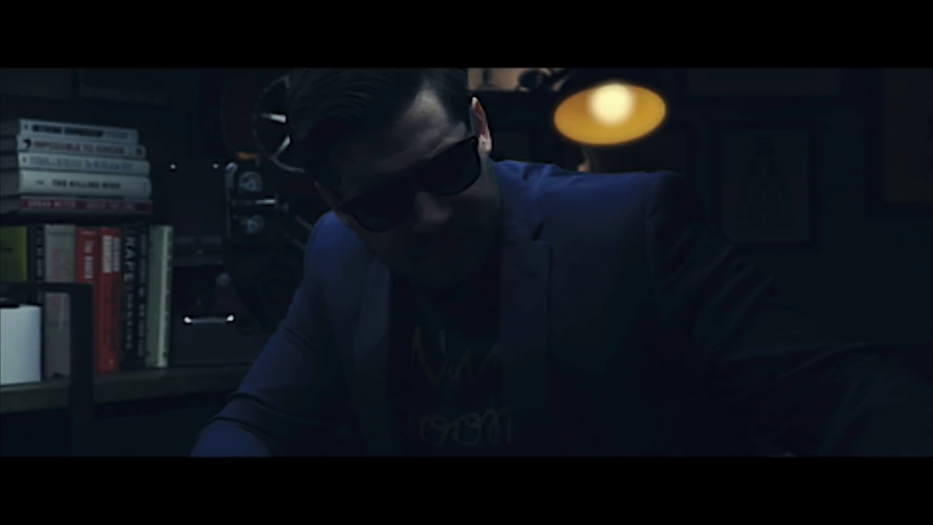
key(Escape)
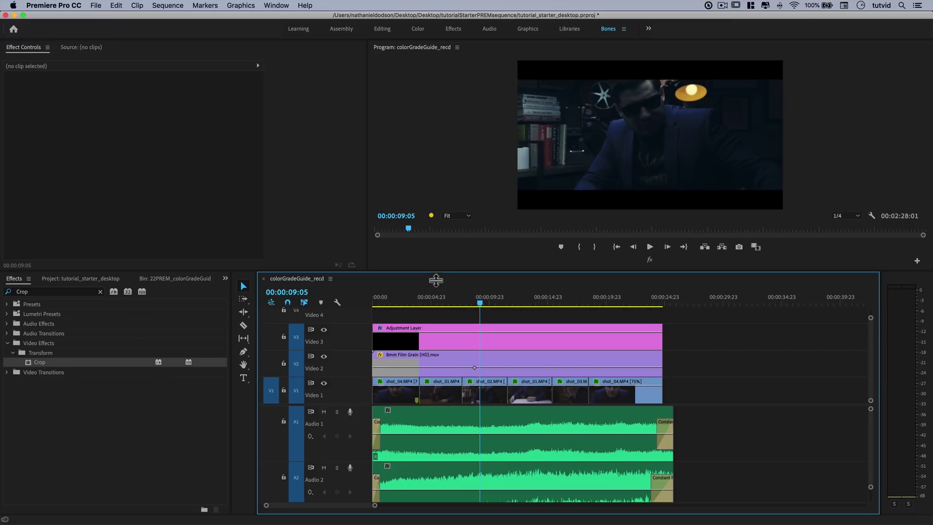
drag(436, 271, 436, 284)
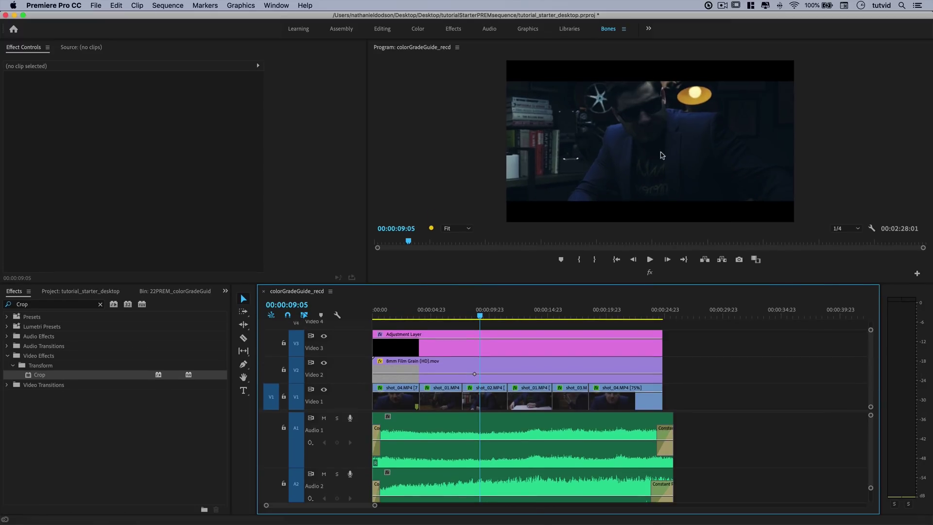
Step: Show the colorGradeGuide bin's clips, park the playhead near 20 seconds, and save the project
click(92, 291)
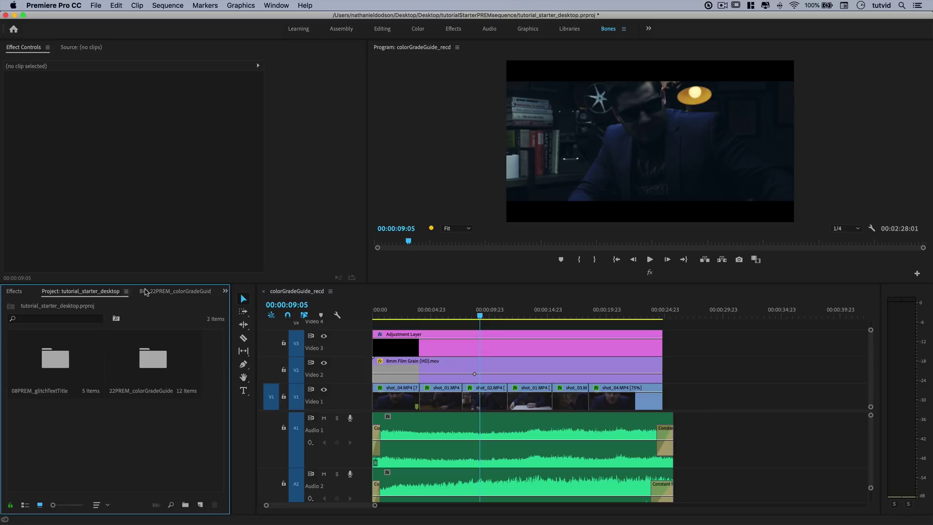
click(176, 291)
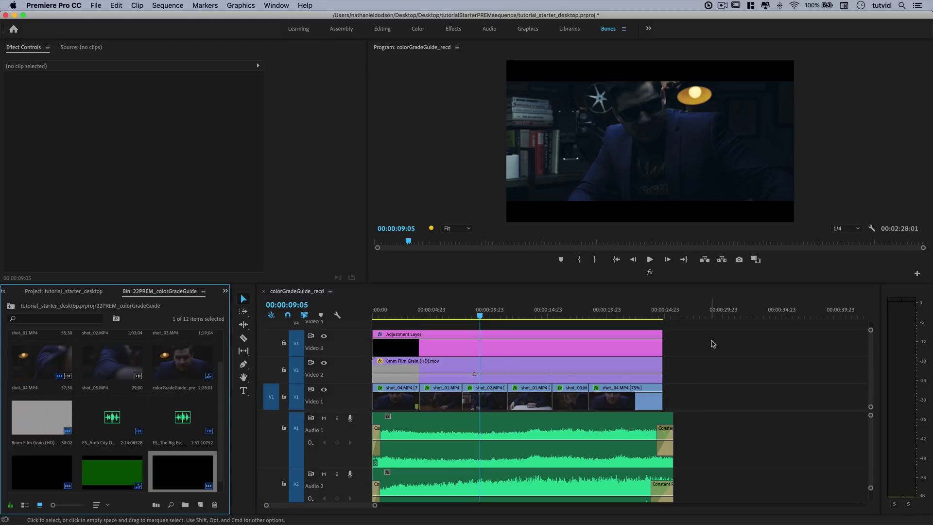
drag(436, 313, 398, 314)
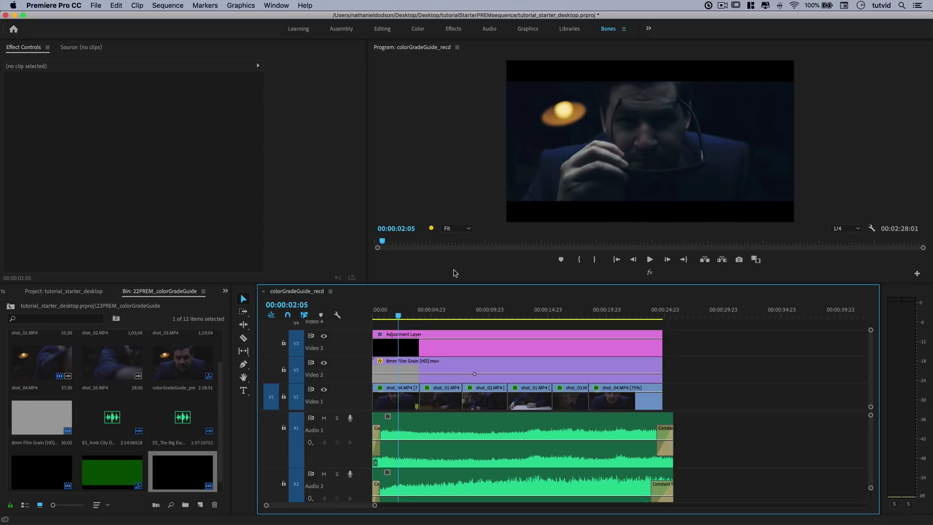
click(610, 314)
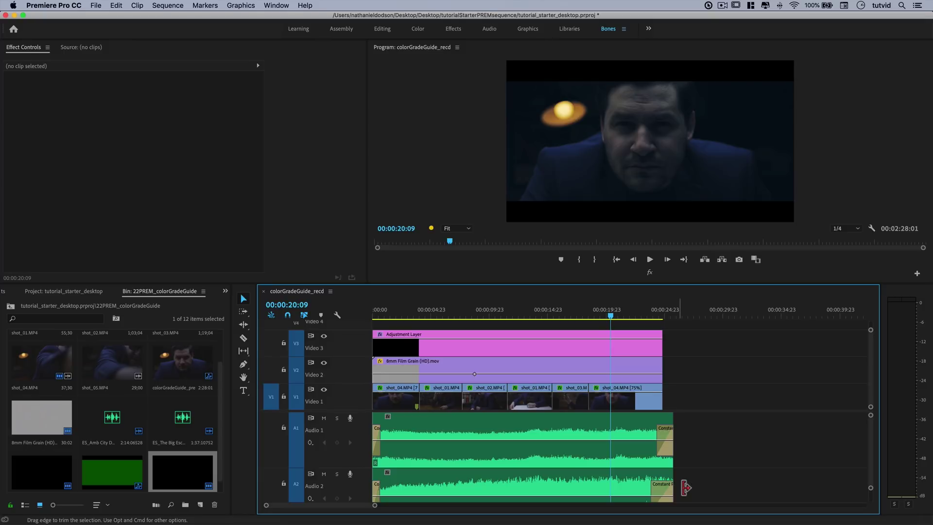
key(cmd+s)
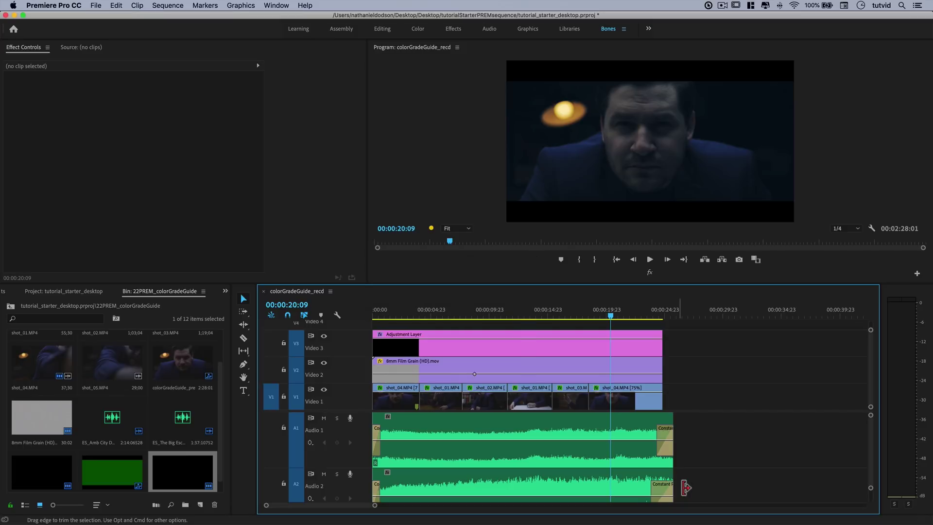